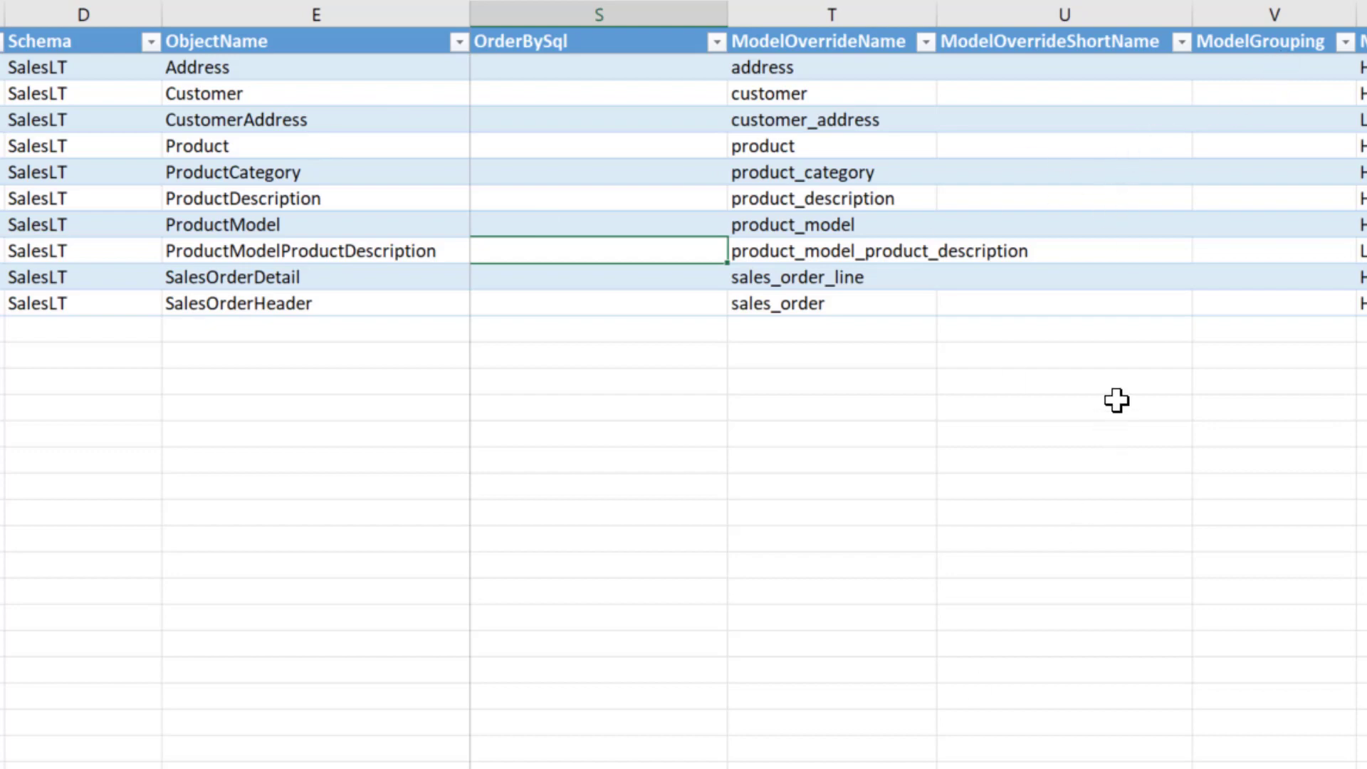
- Fill the ModelGrouping column with Customer for the customer and address tables, Product for the product tables, and Sales for both sales order tables
click(1259, 72)
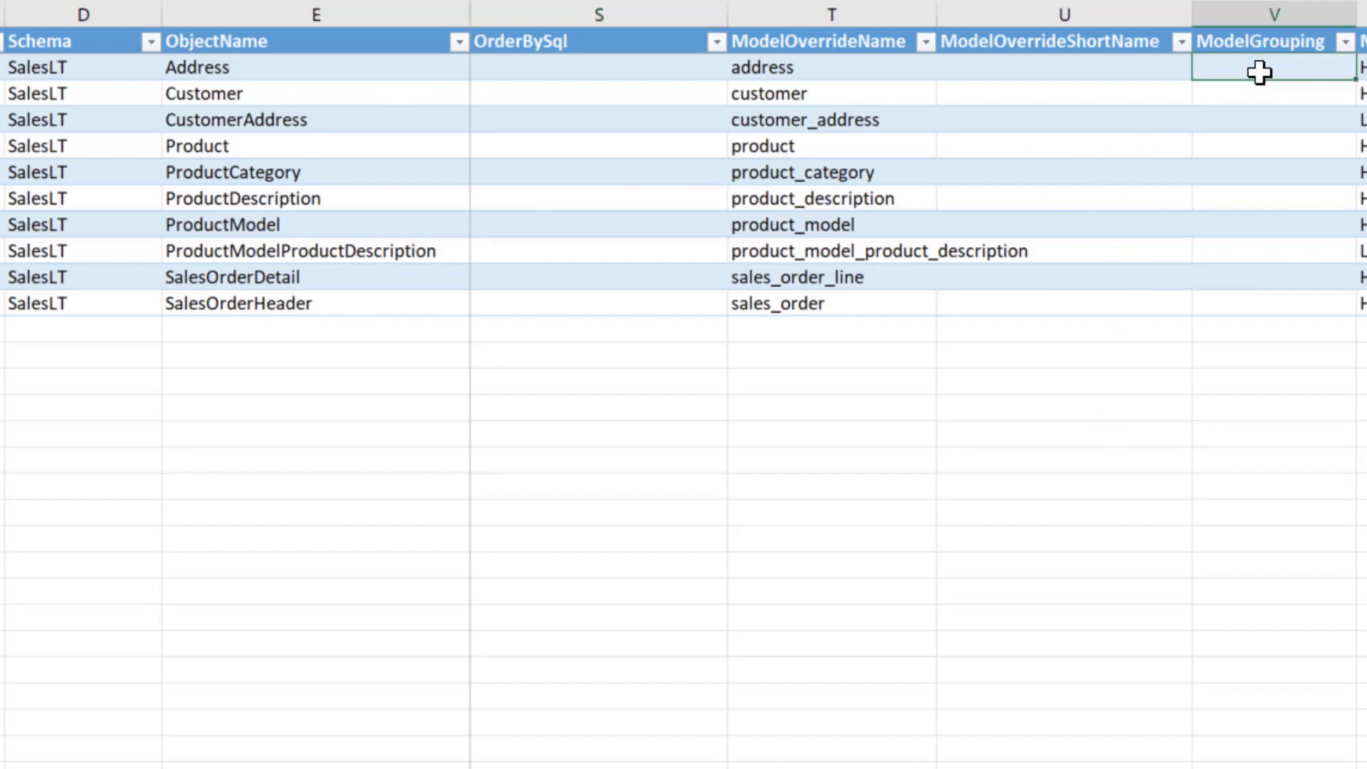
text(Customer Customer Customer Product Product Product Product Product Sales Sales)
click(1275, 255)
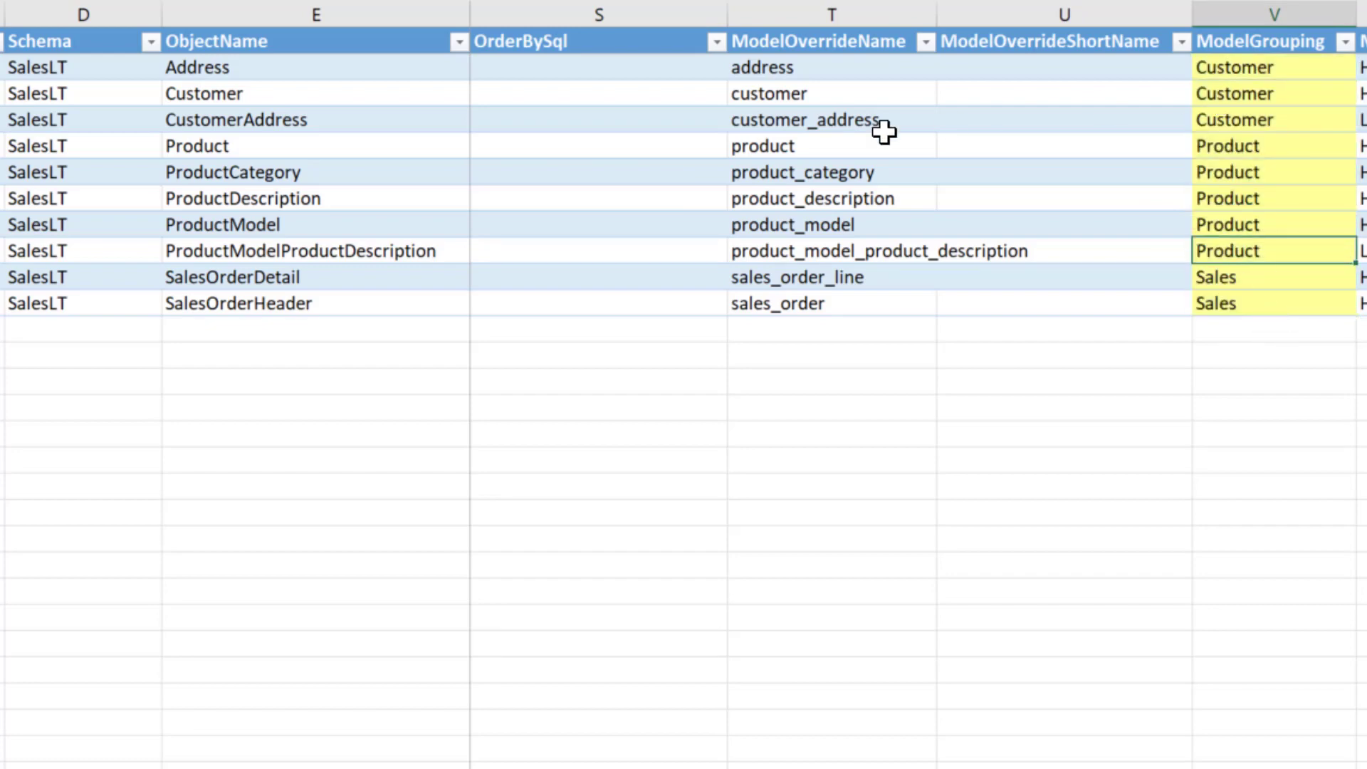
drag(1270, 69, 1245, 297)
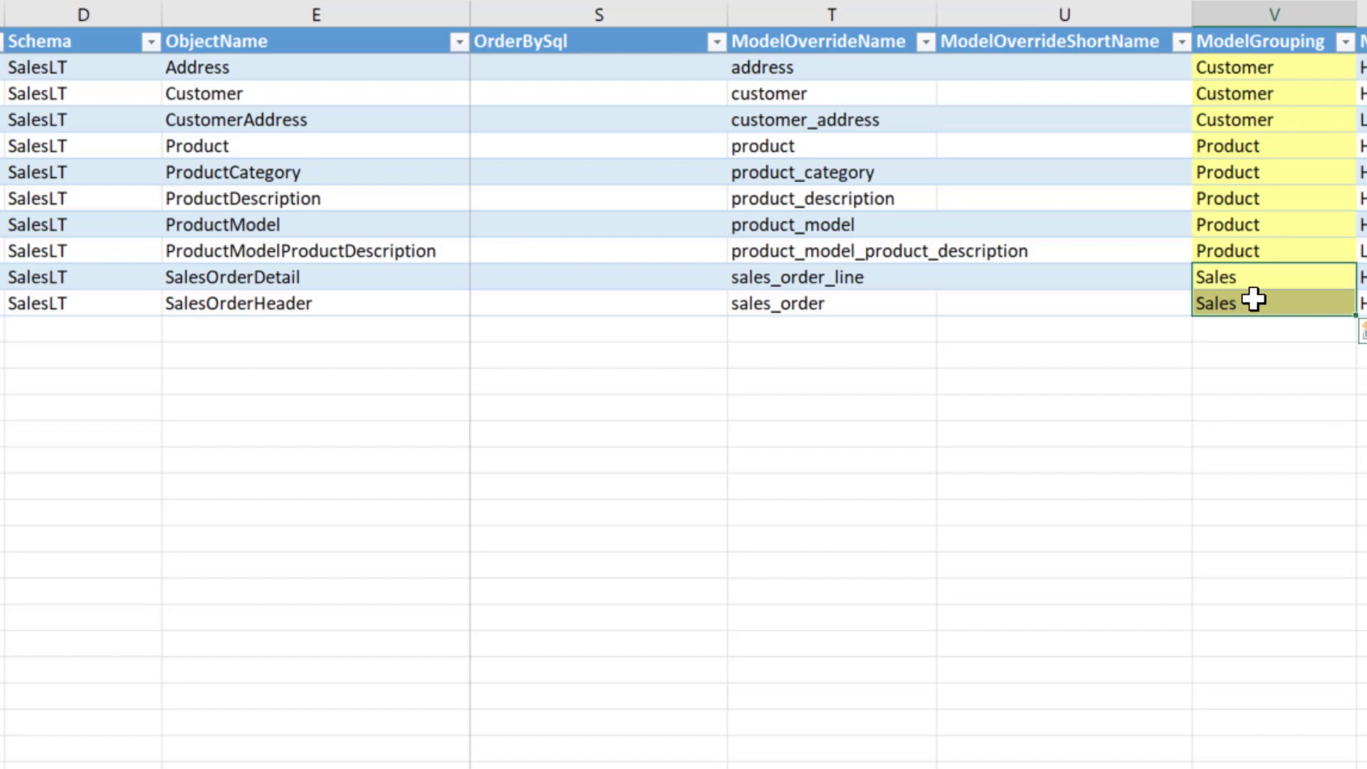
click(1258, 303)
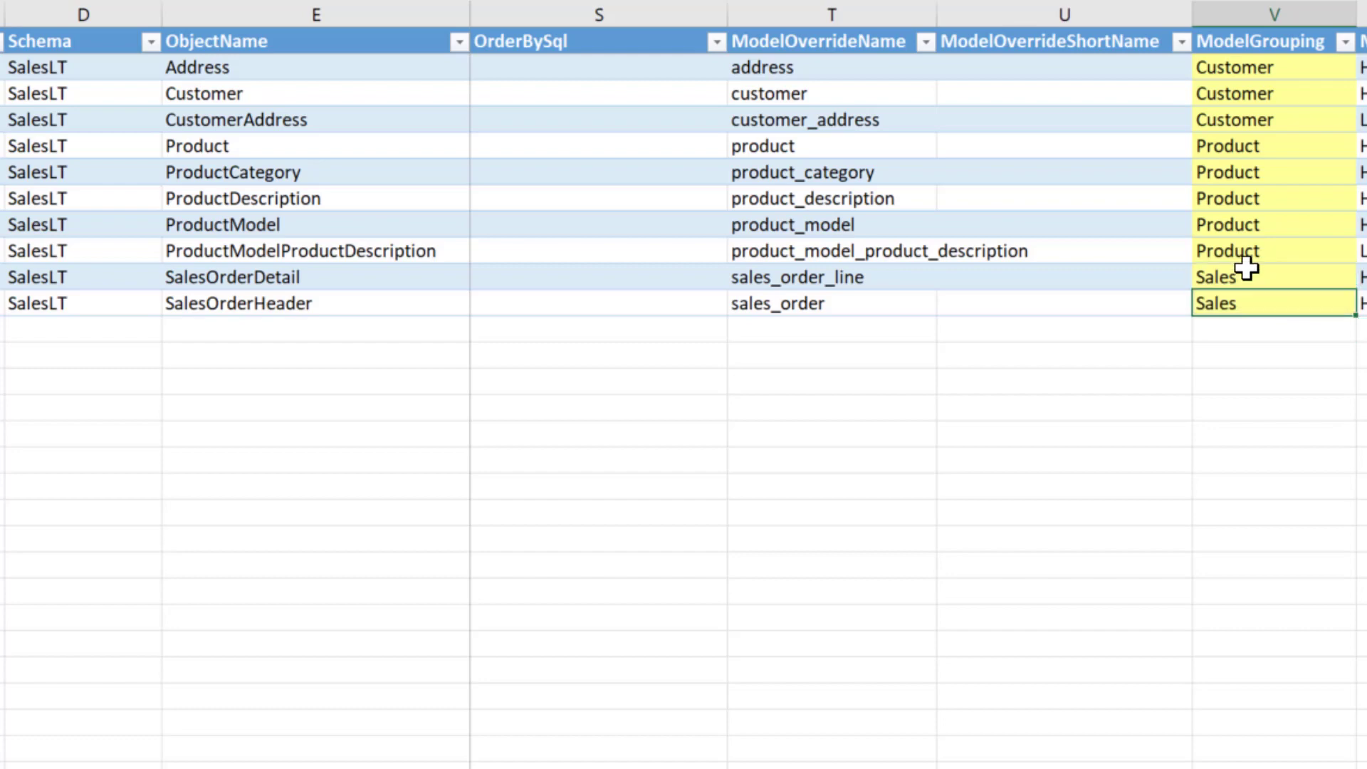
click(1245, 283)
drag(1245, 284, 1244, 290)
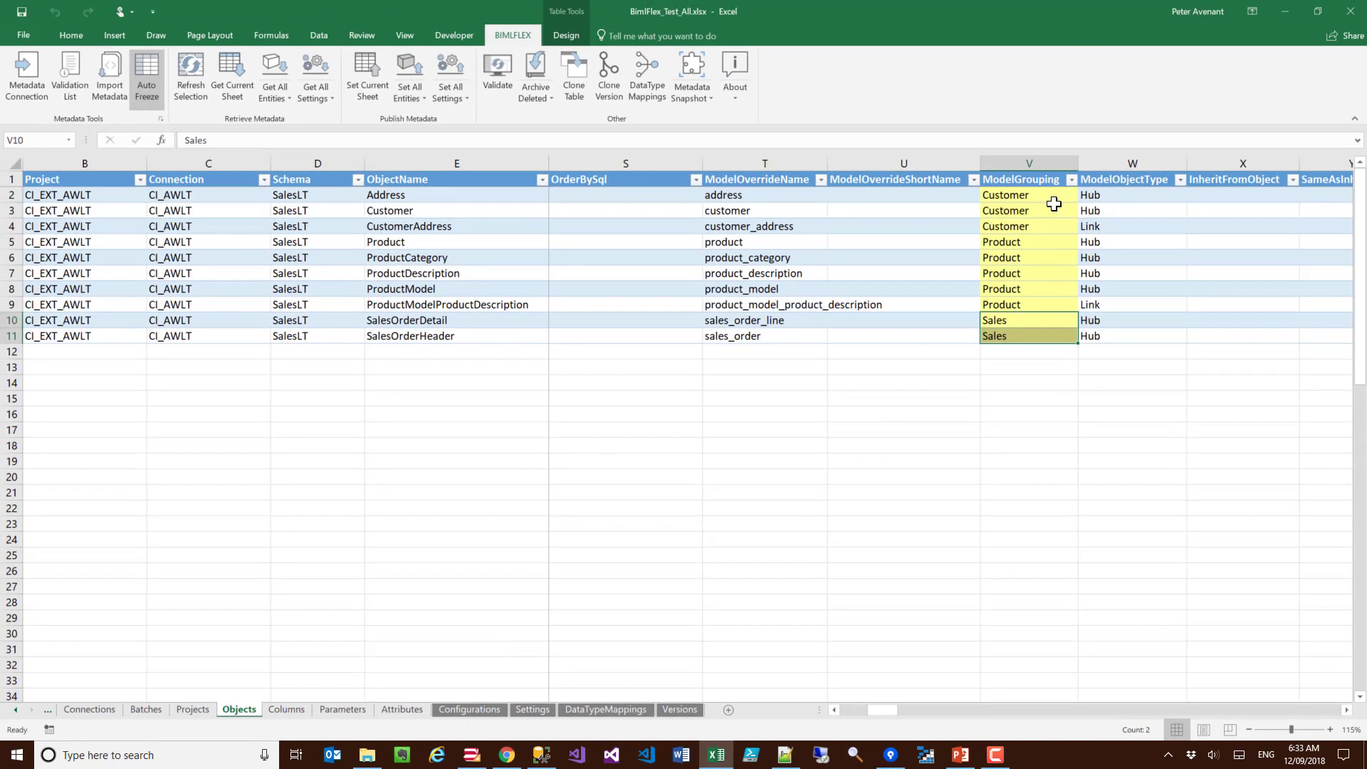
- Publish the current Objects sheet to the metadata database, and refresh the metadata in BimlStudio
click(366, 91)
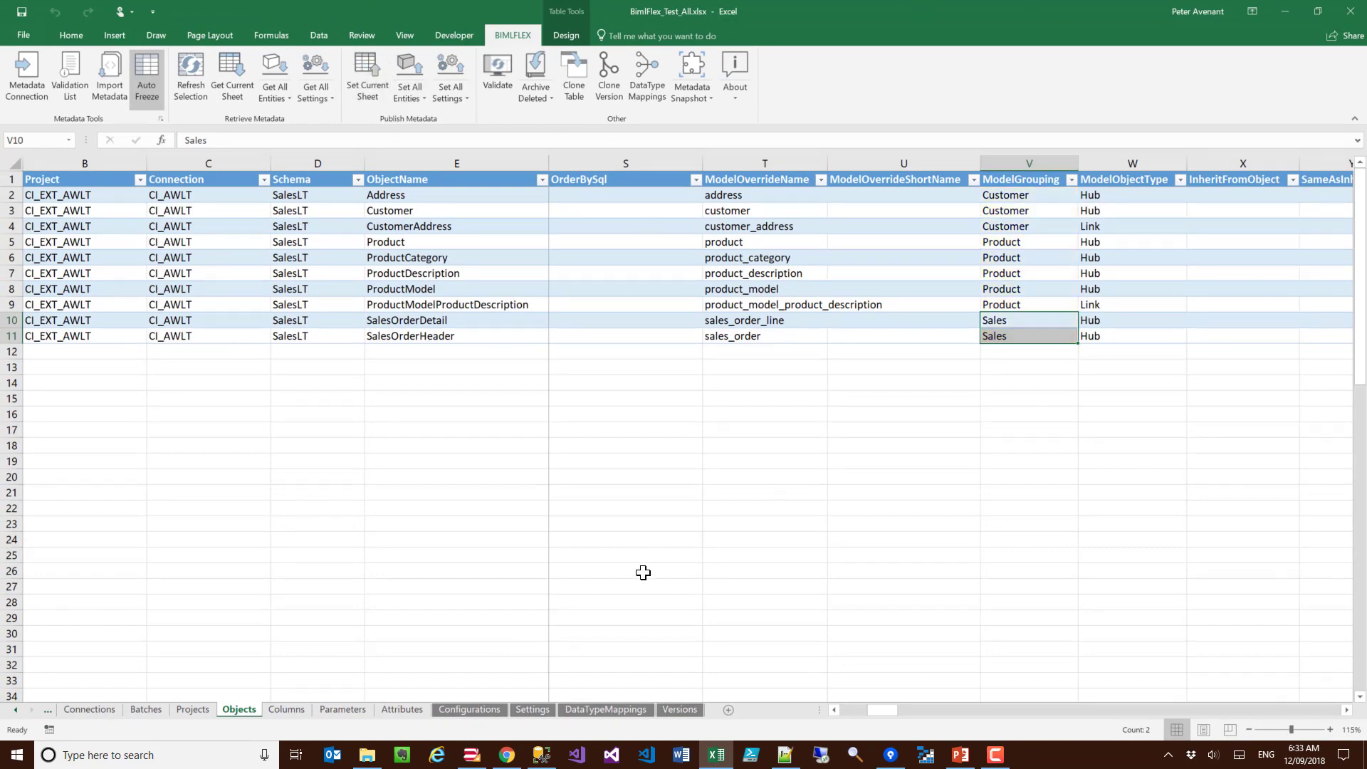
click(475, 757)
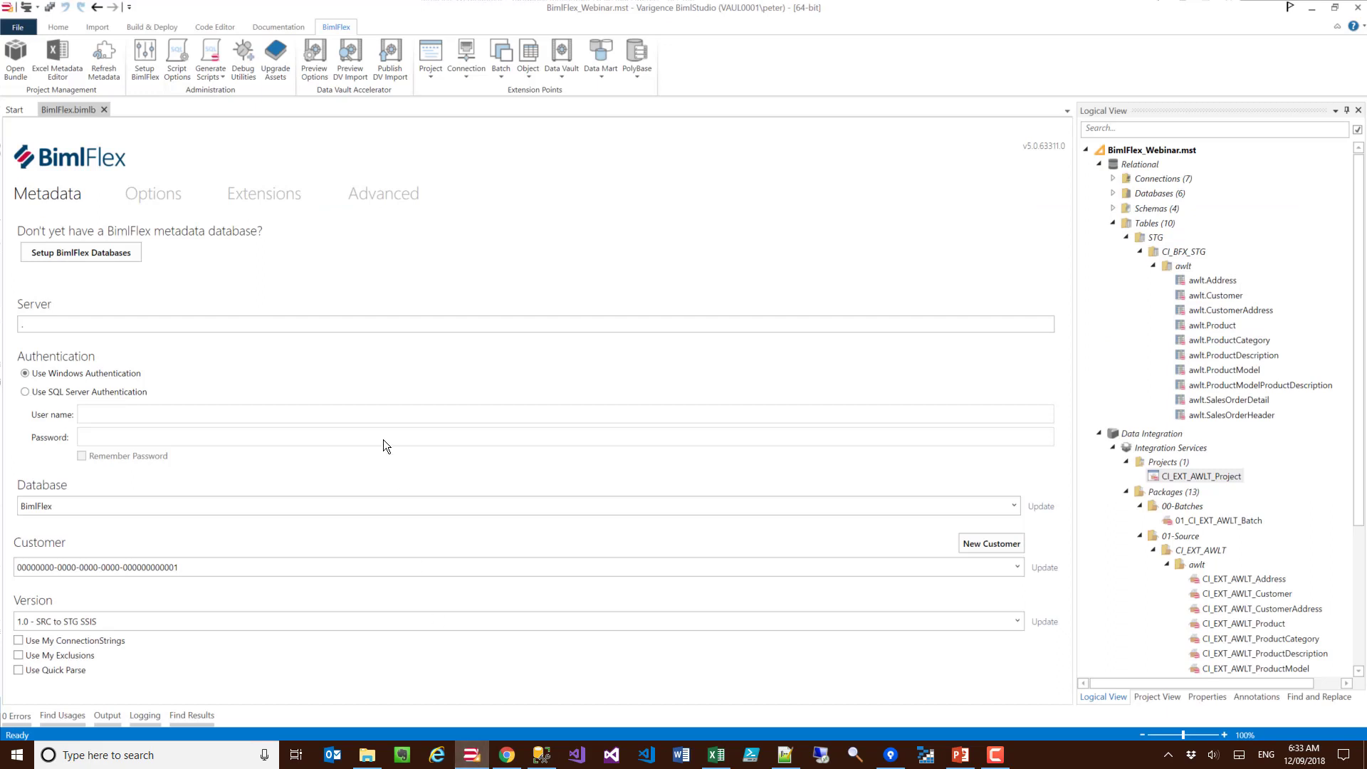
click(103, 57)
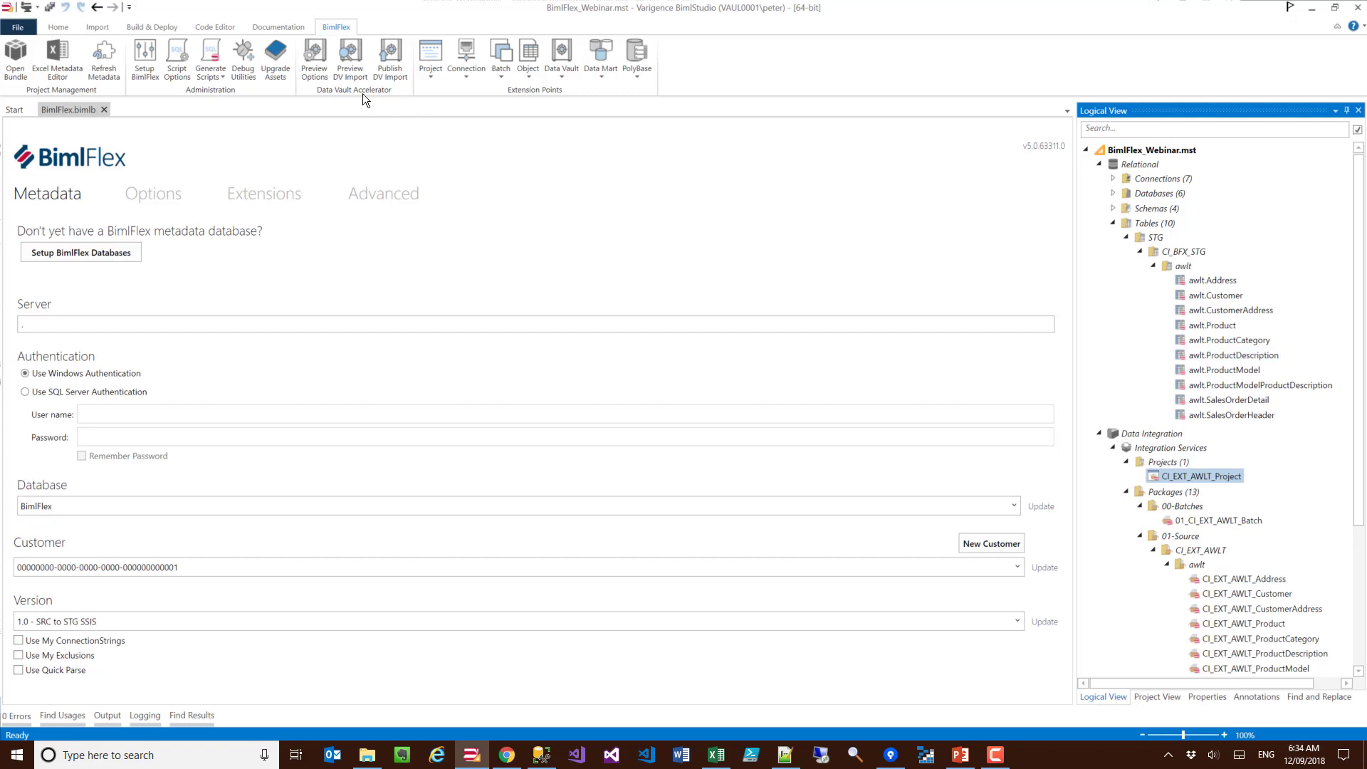
- Commit Data Vault Accelerator options with record source awlt, model grouping Sales, publish connection CI_BFX_INT and publish project CI_LOAD_AWLT_RDV
click(318, 57)
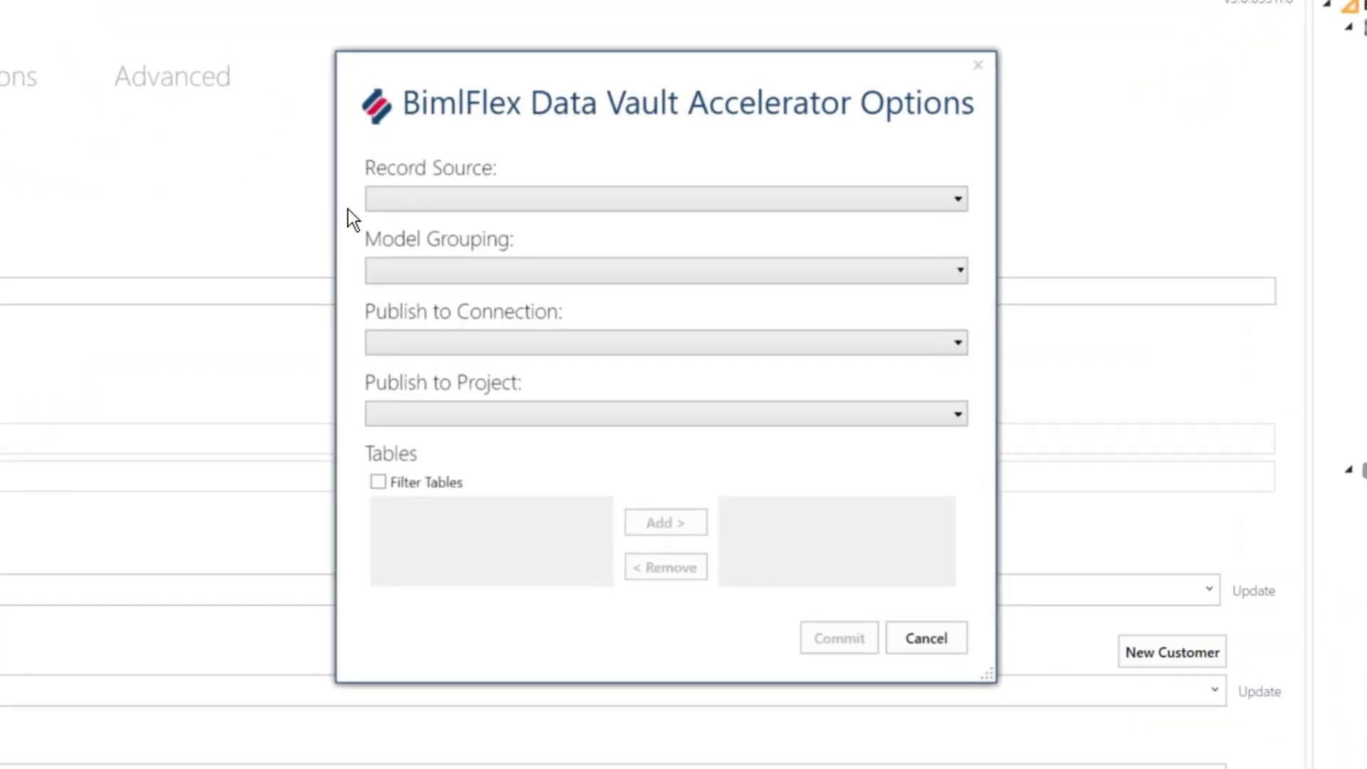
click(433, 200)
click(409, 250)
click(459, 278)
click(381, 349)
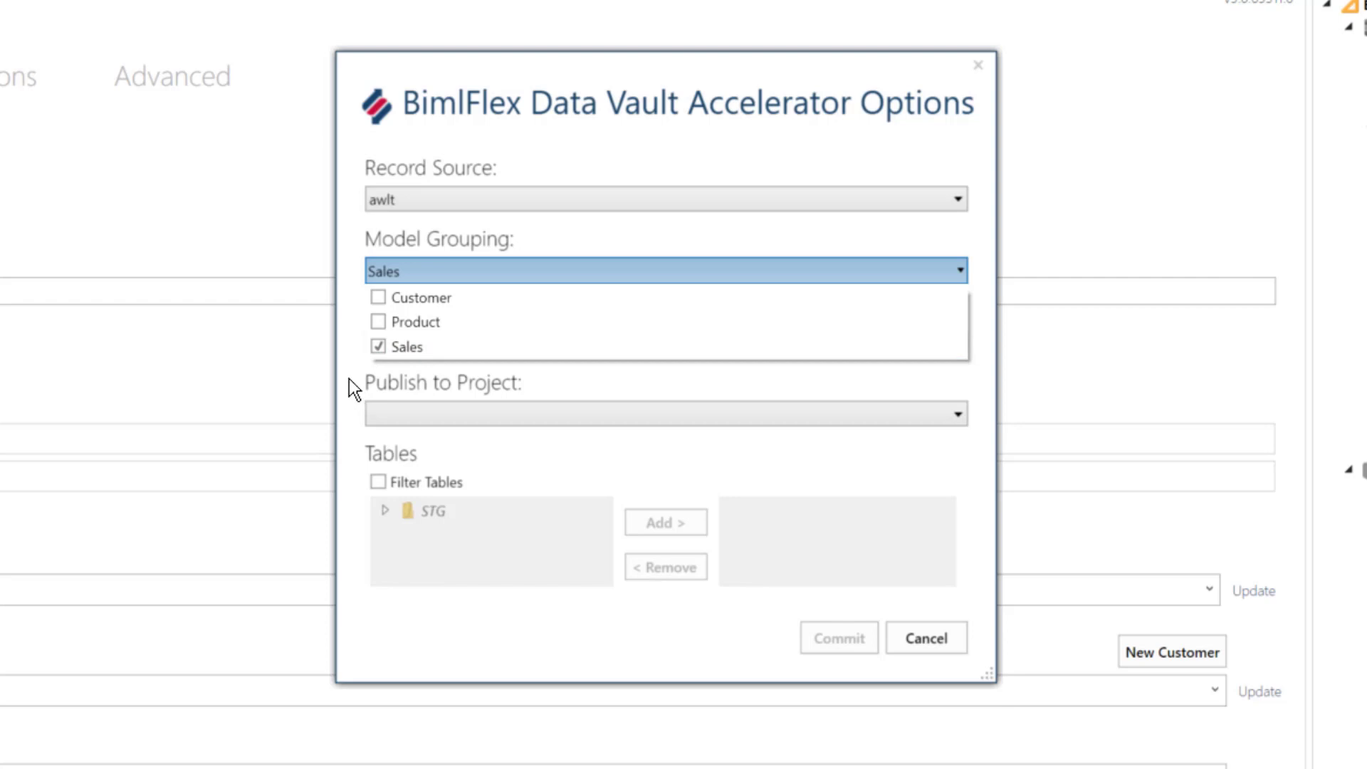
click(348, 380)
click(390, 333)
click(399, 371)
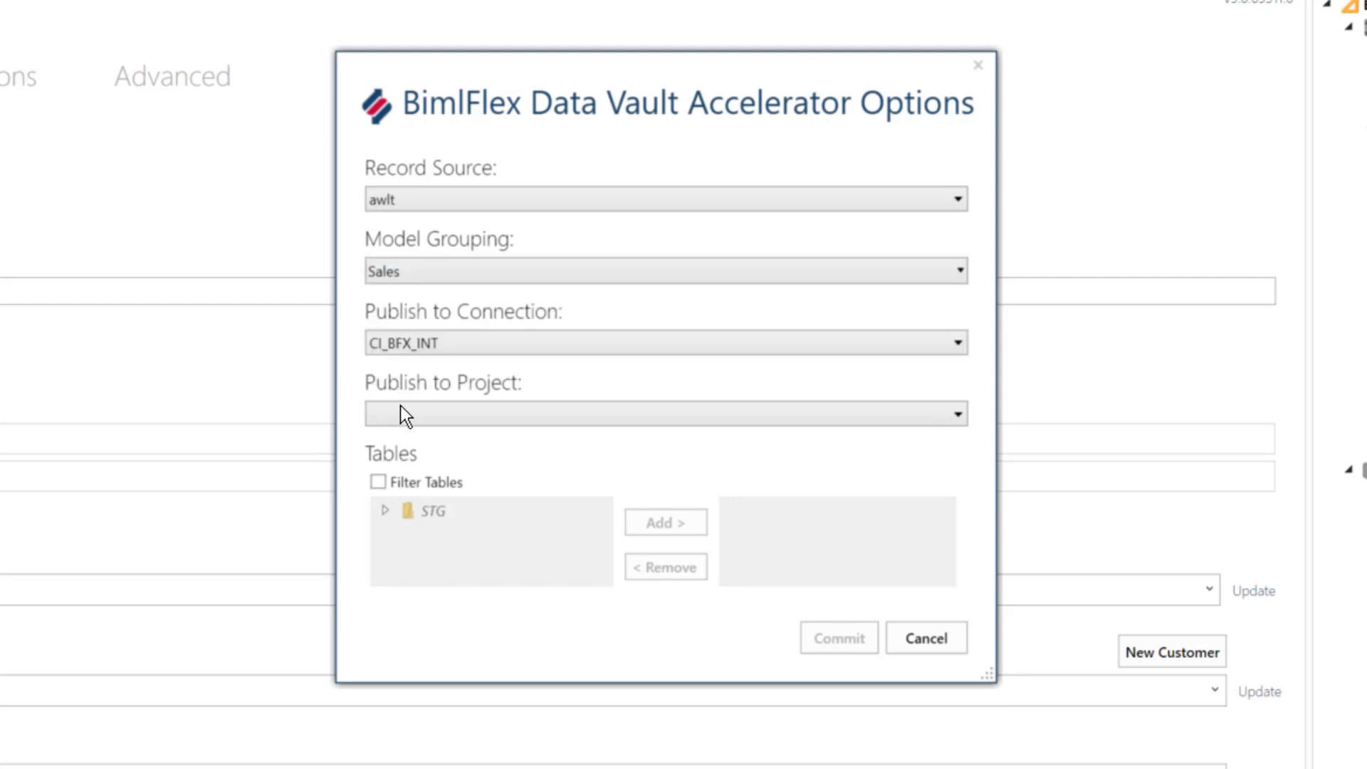
click(403, 414)
click(404, 440)
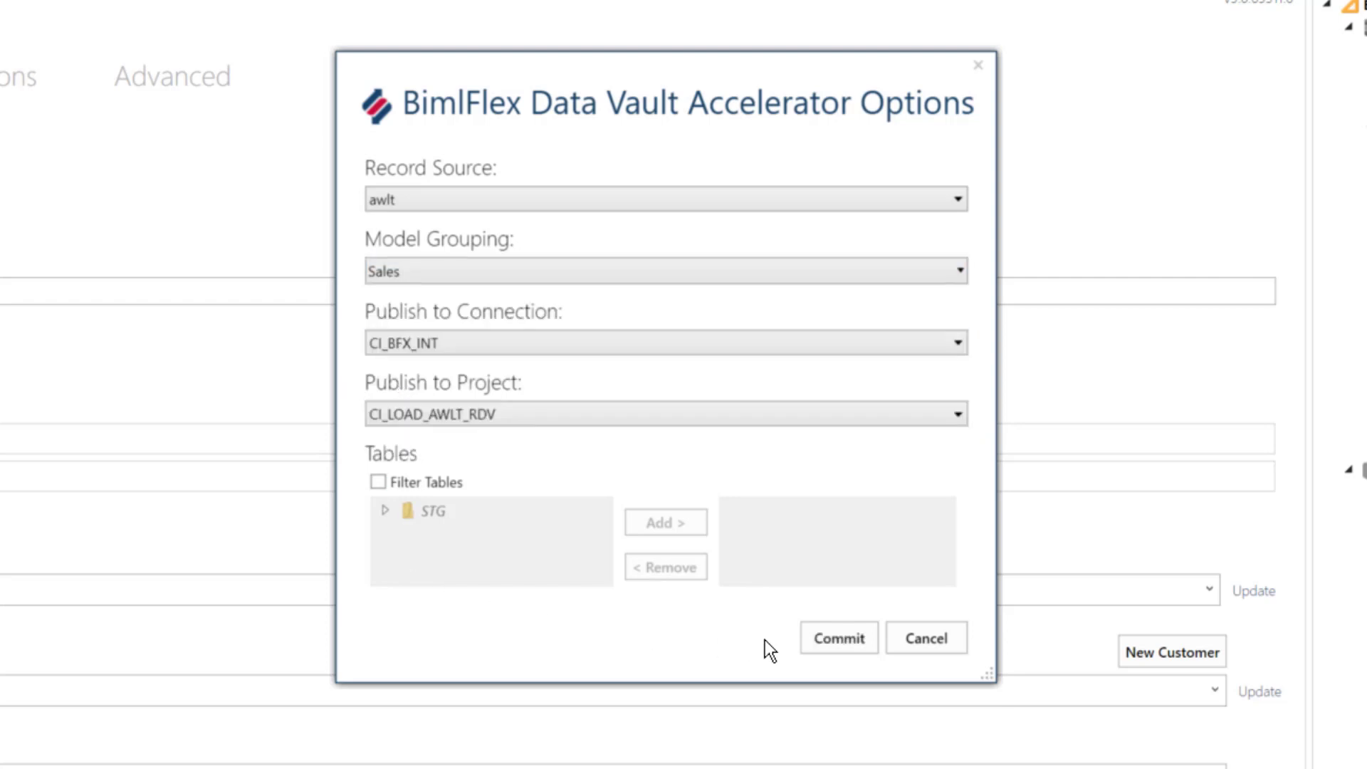
click(830, 644)
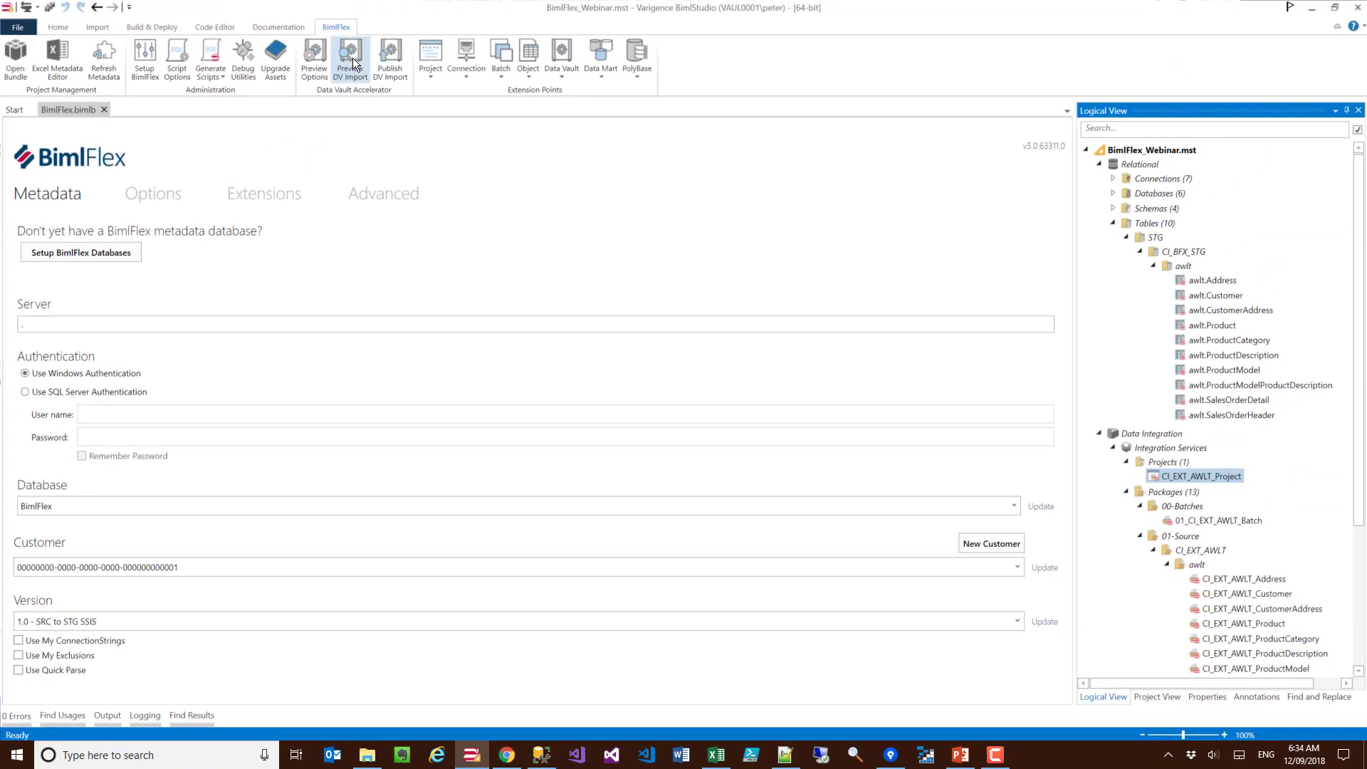
- Generate the Data Vault import preview and open a database schema diagram preview of the project
click(352, 59)
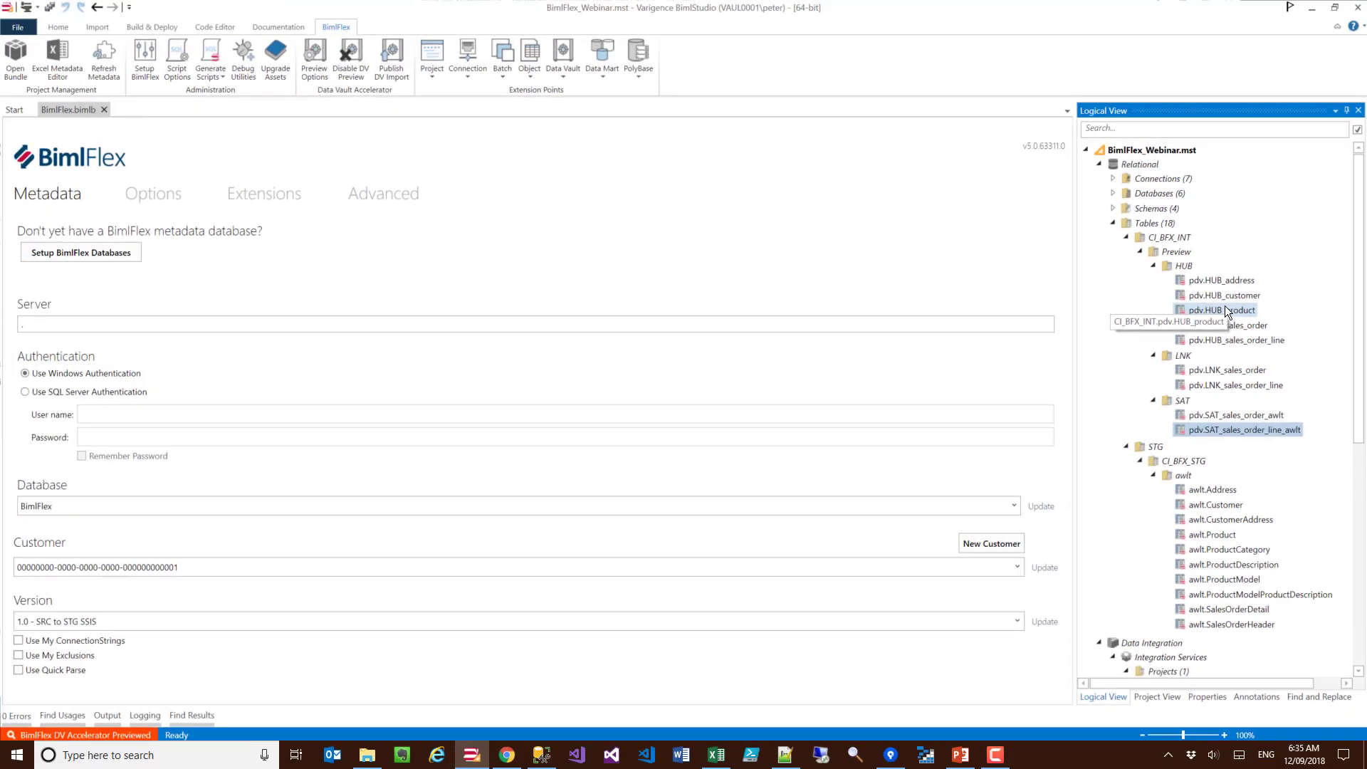
click(279, 26)
click(50, 75)
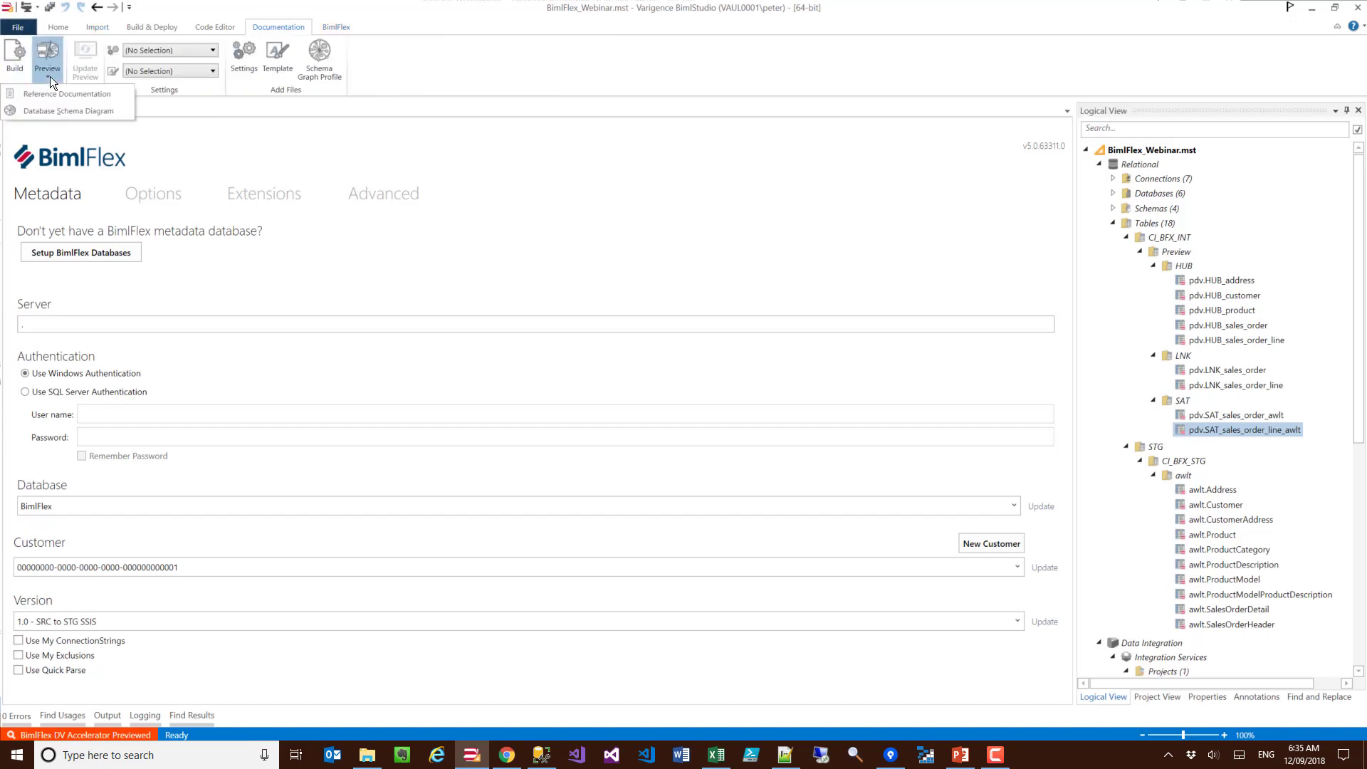
click(45, 108)
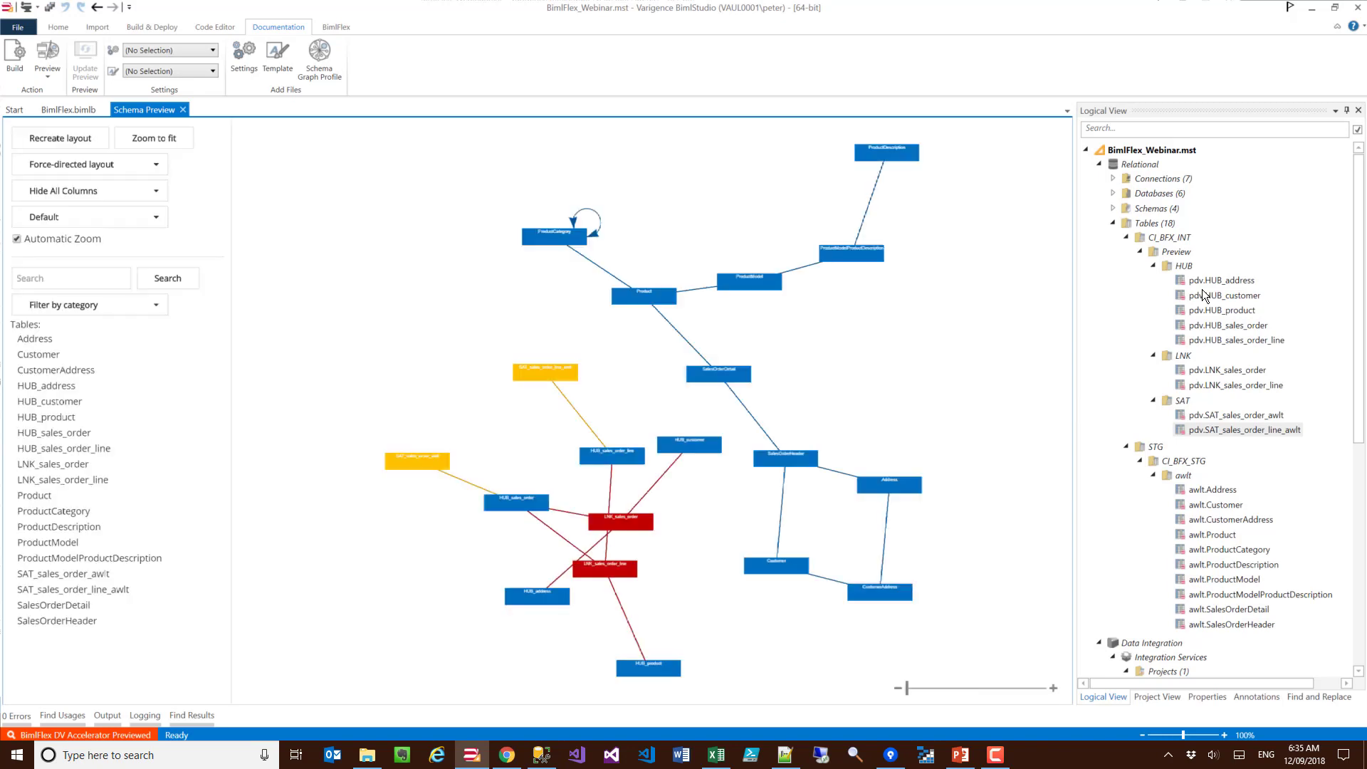
- View the schema diagram with the BimlFlexDataVaultPreview profile, and with the BimlFlexDataVaultPreviewBackbone profile
click(142, 225)
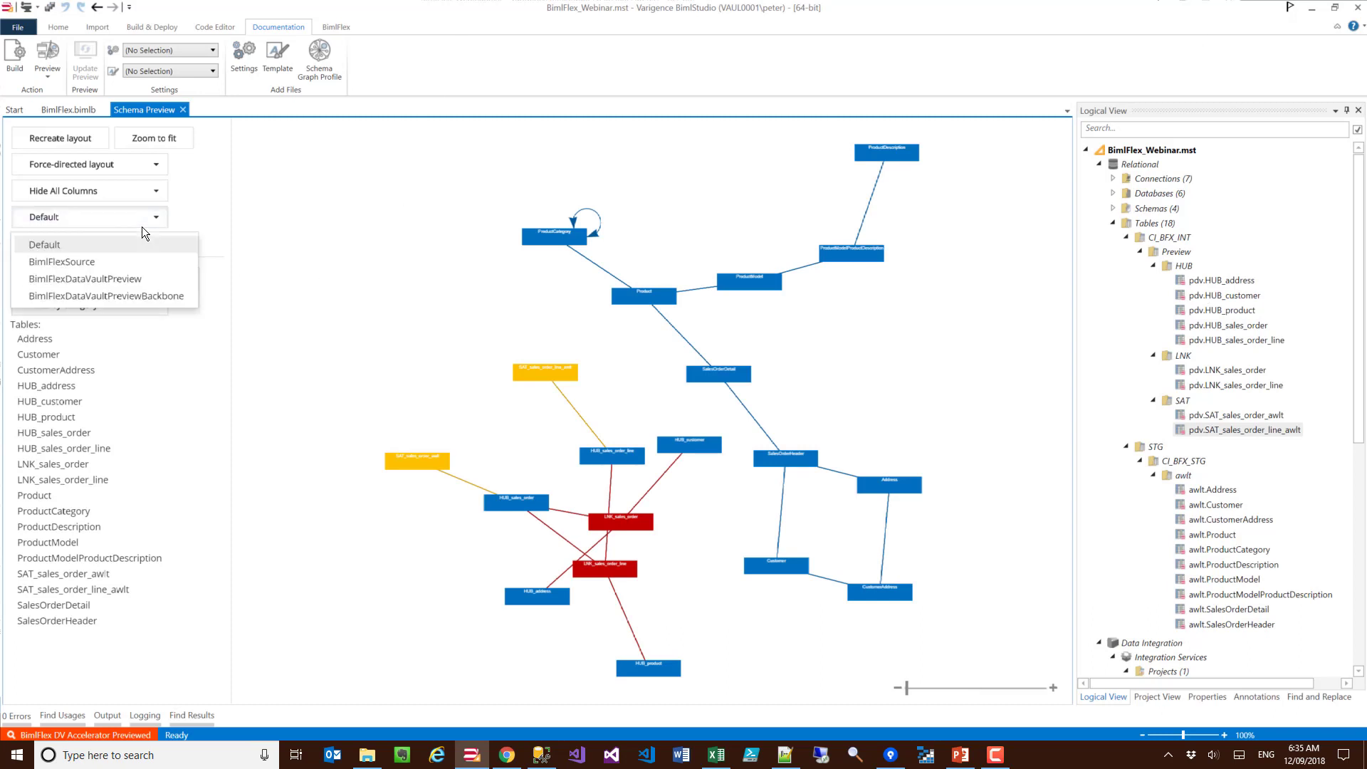
click(129, 276)
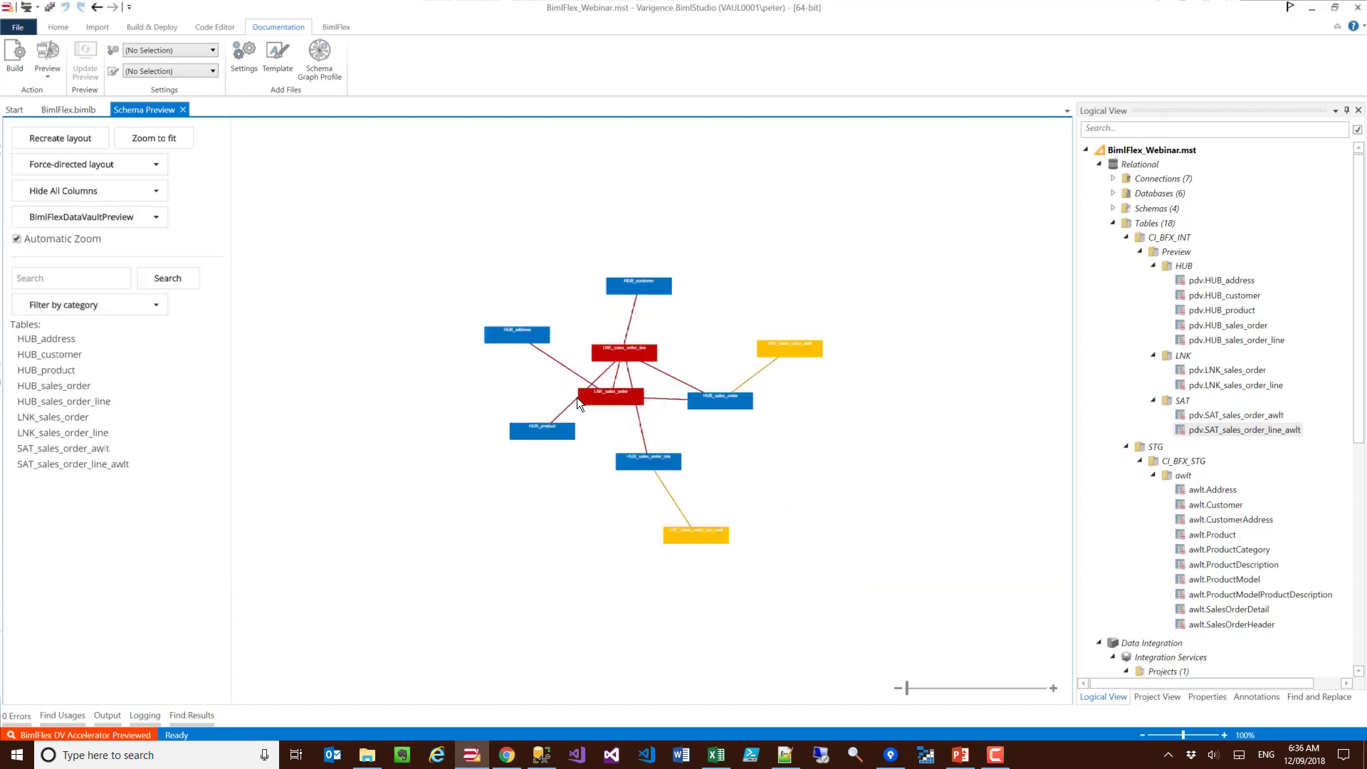
click(140, 225)
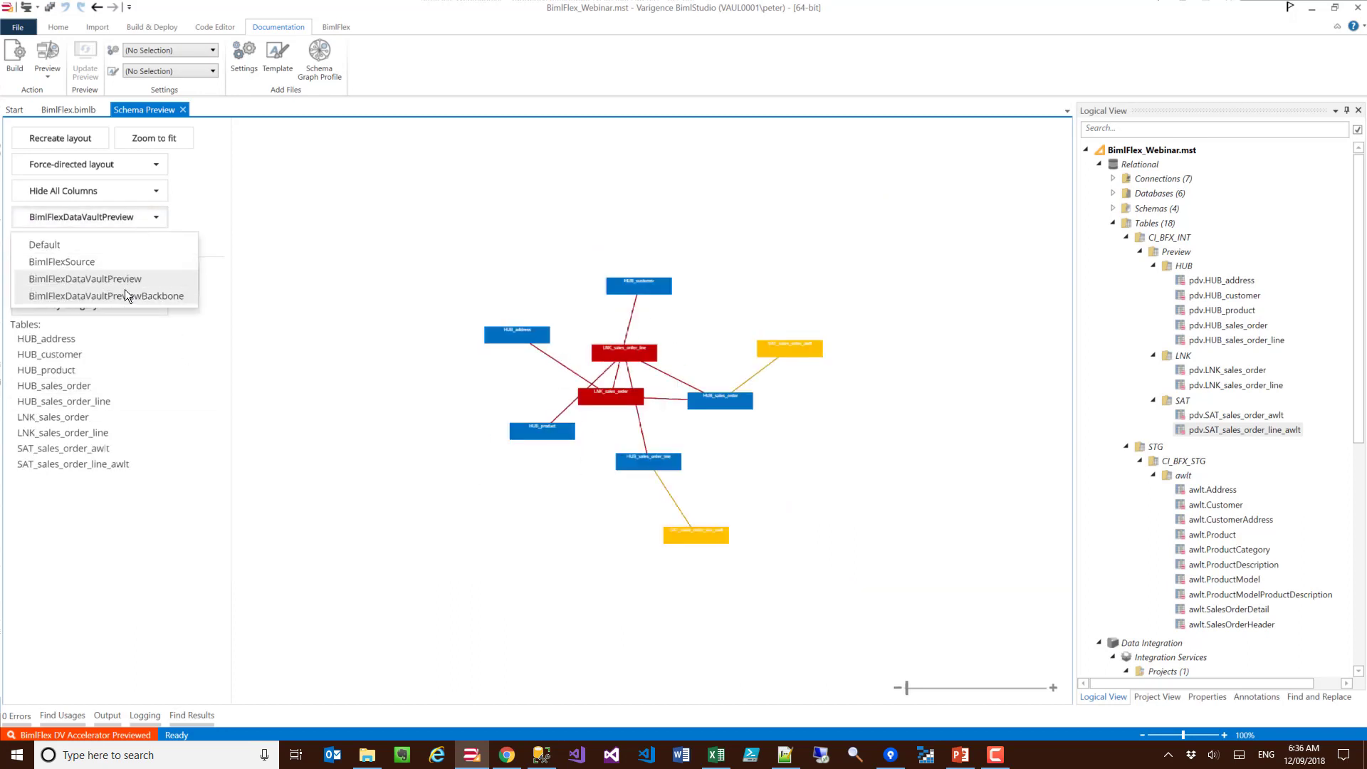
click(124, 291)
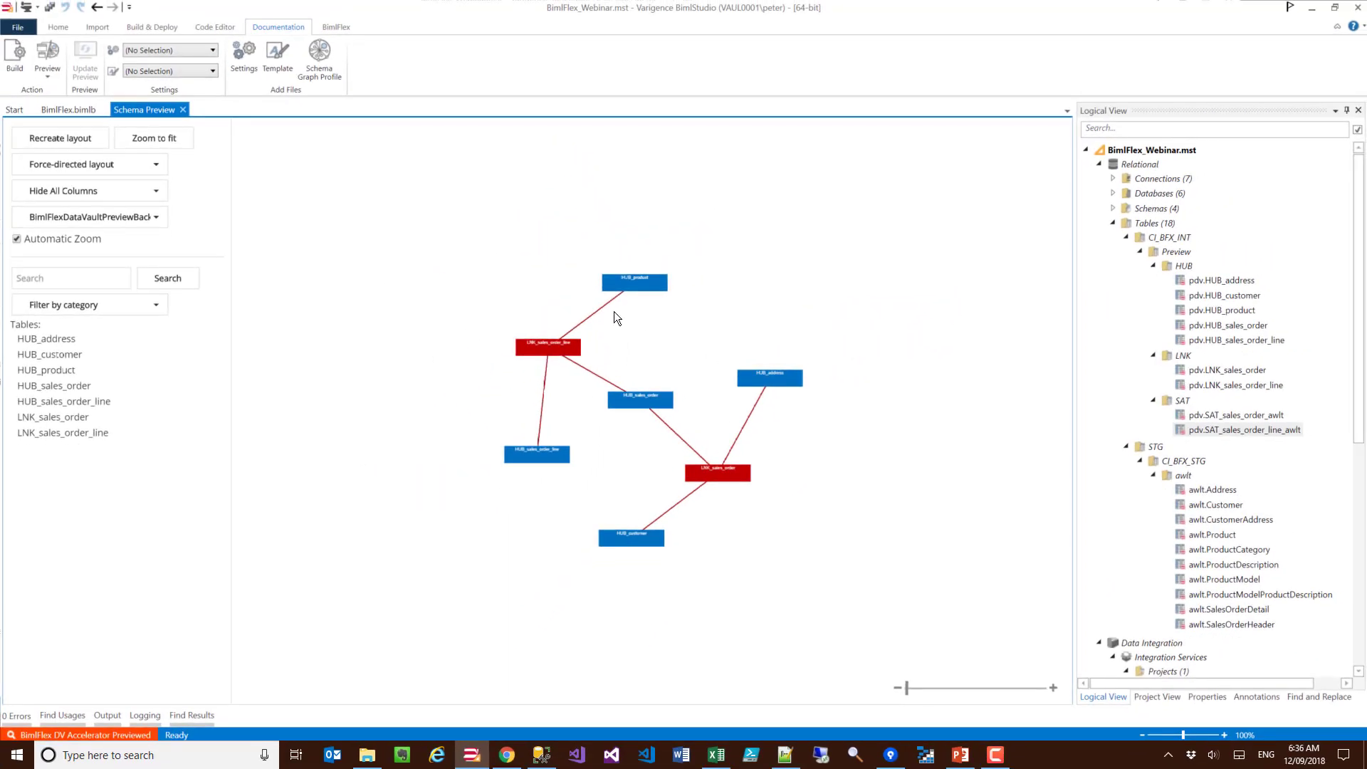
- Publish the Data Vault import to the BimlFlex metadata database and dismiss the completion message
click(332, 27)
click(396, 59)
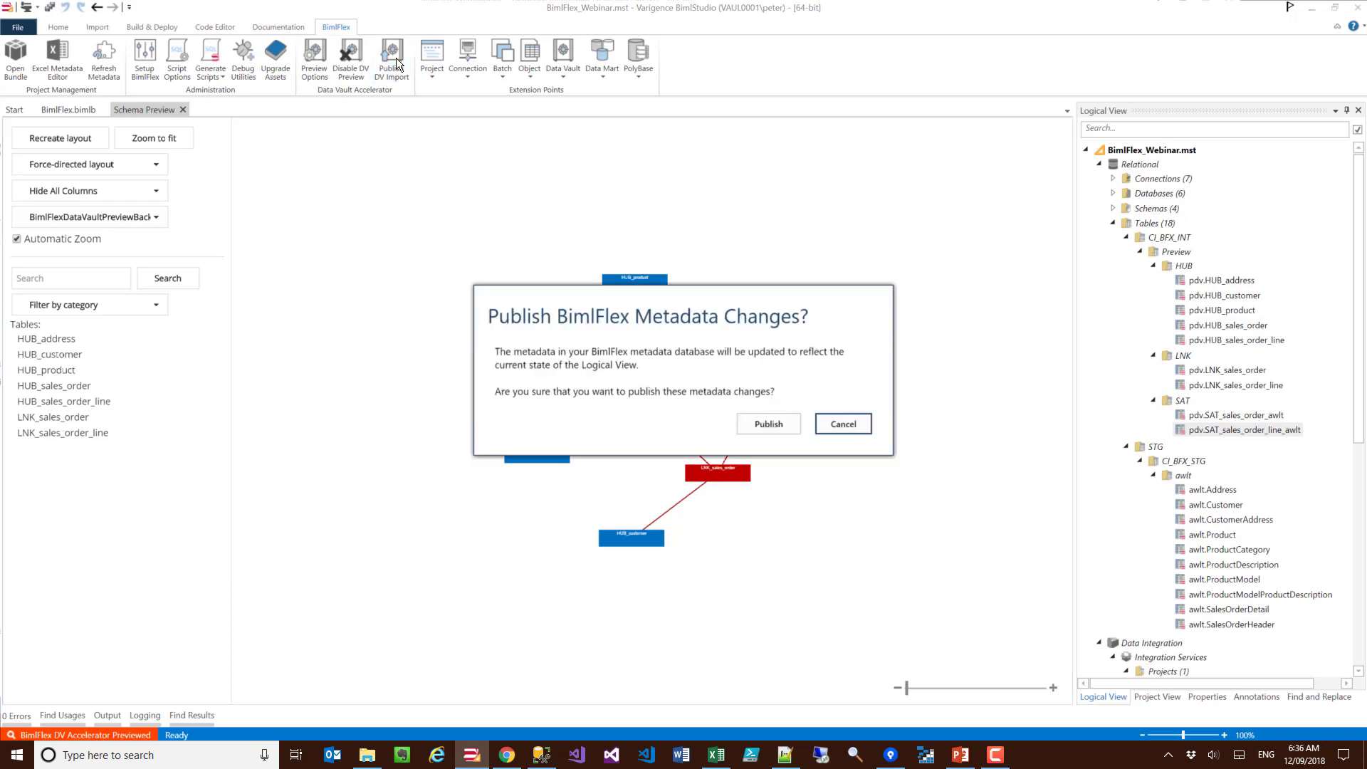
click(764, 430)
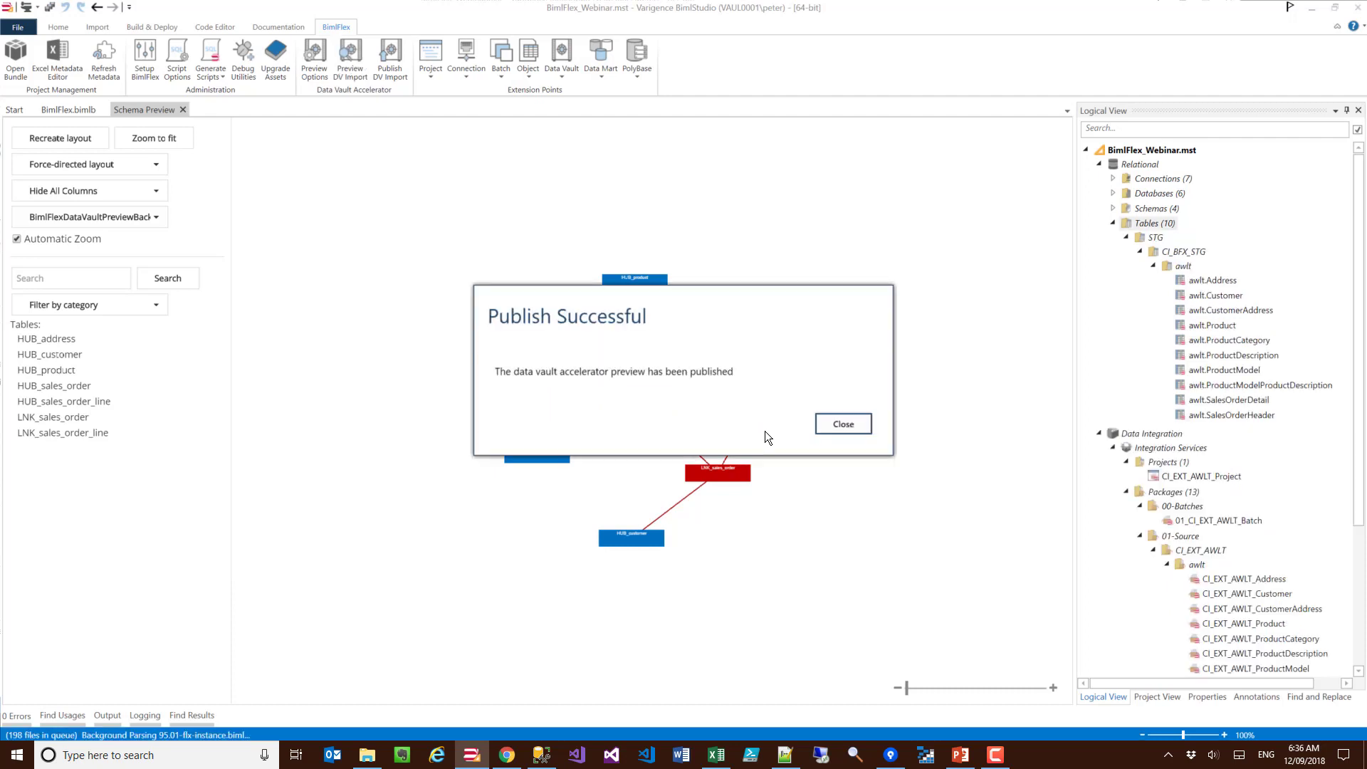
click(865, 429)
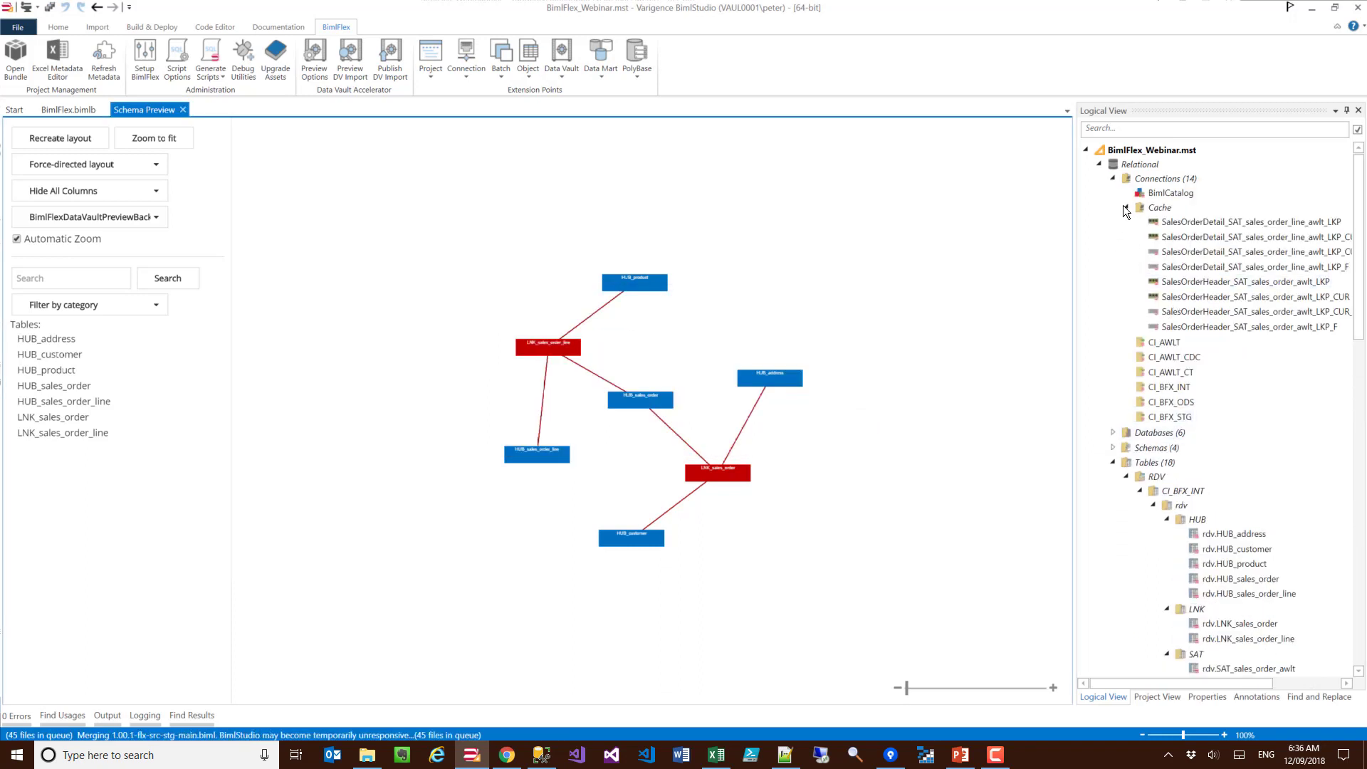
- Collapse the Cache, RDV and STG folders in the logical view and examine the generated projects and 02-DataVault packages
click(1126, 206)
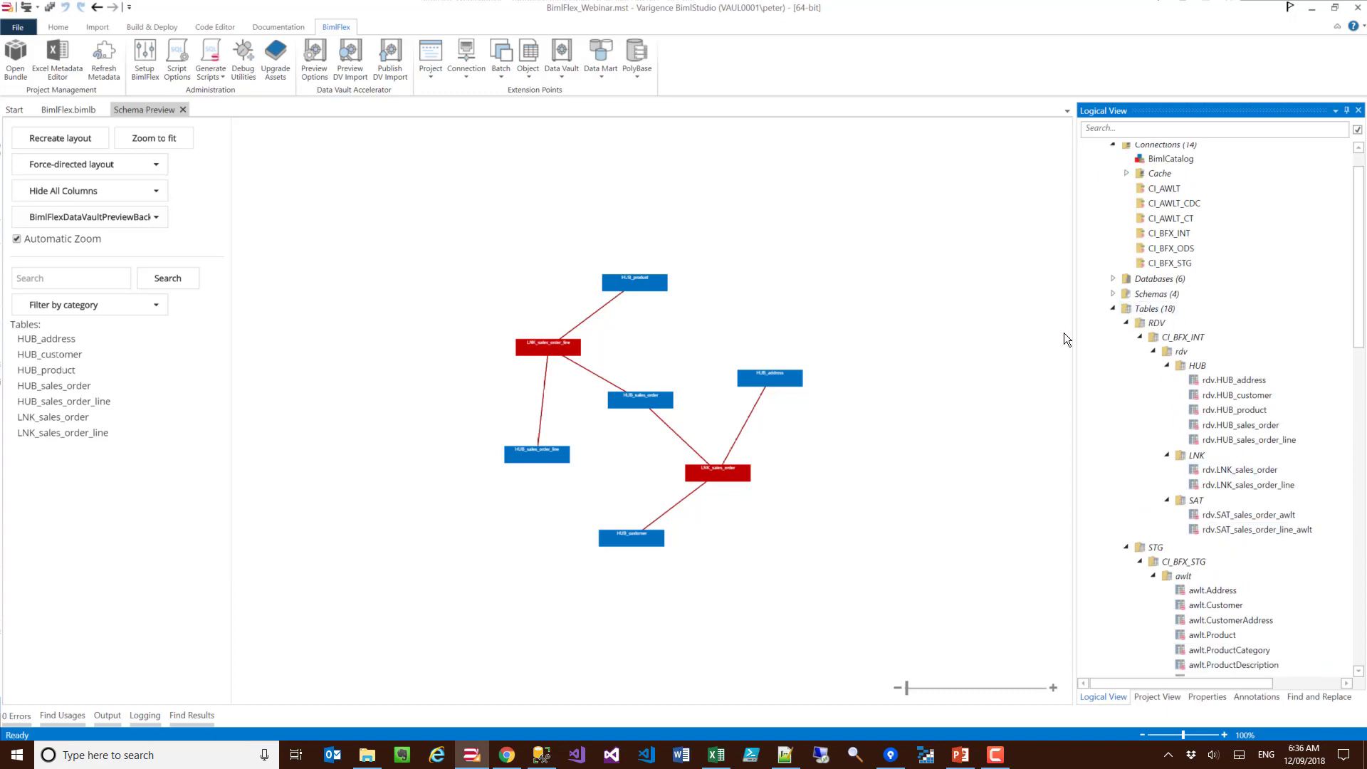
click(1126, 324)
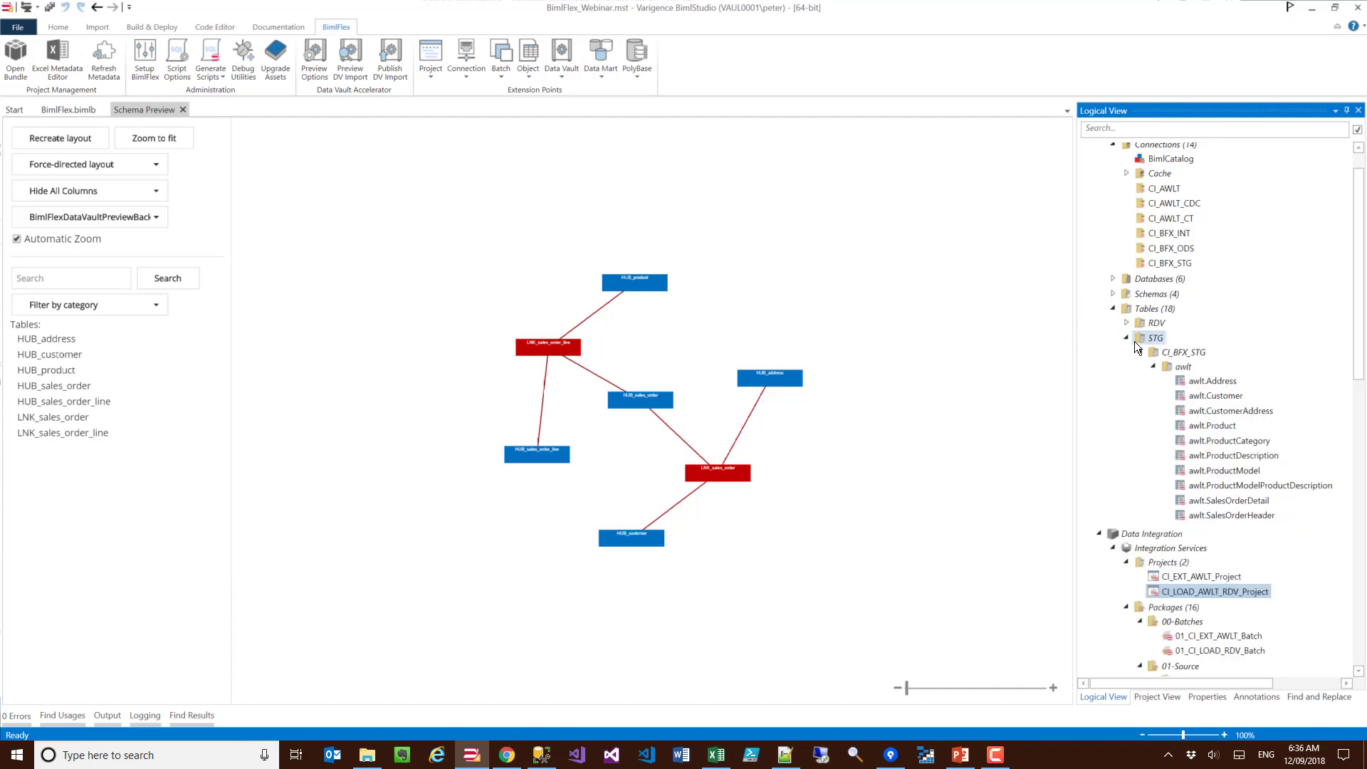
click(1135, 340)
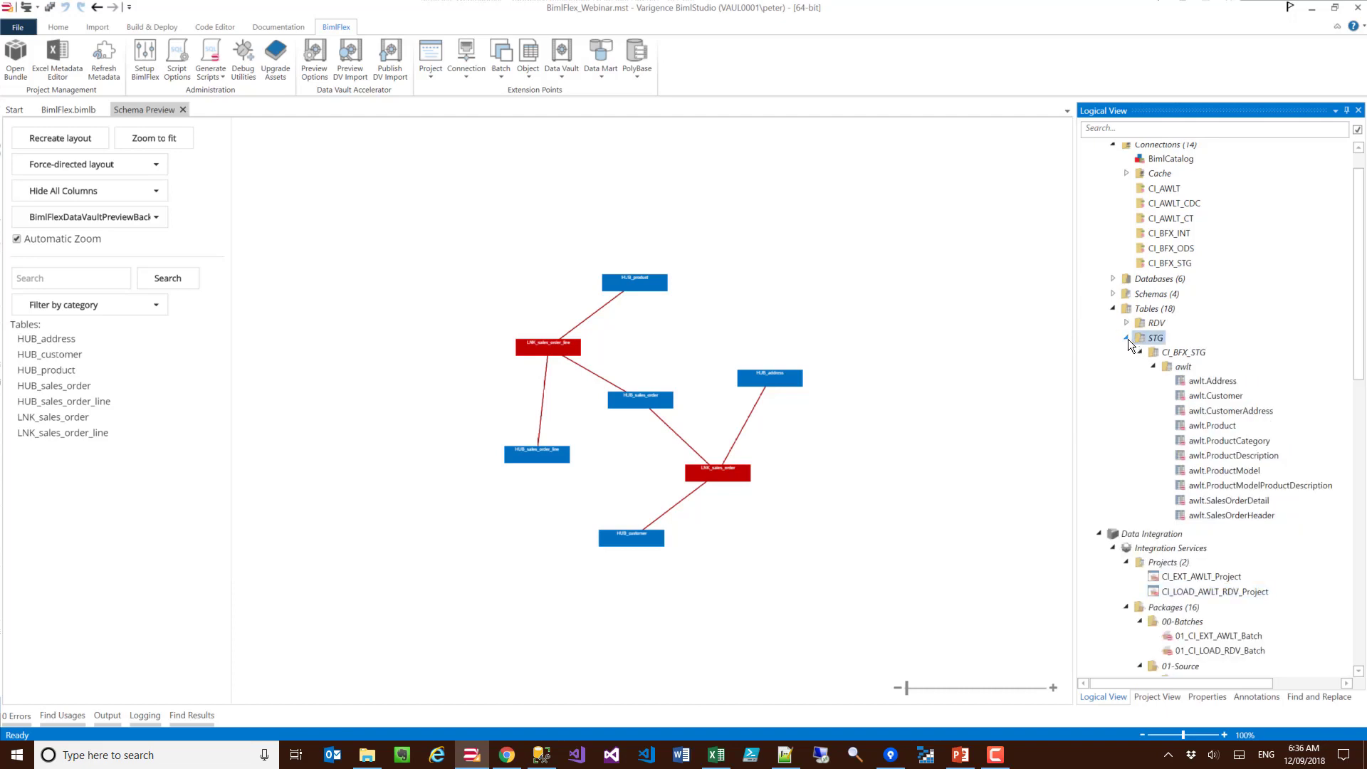
click(1127, 339)
scroll(1154, 564, down, 5)
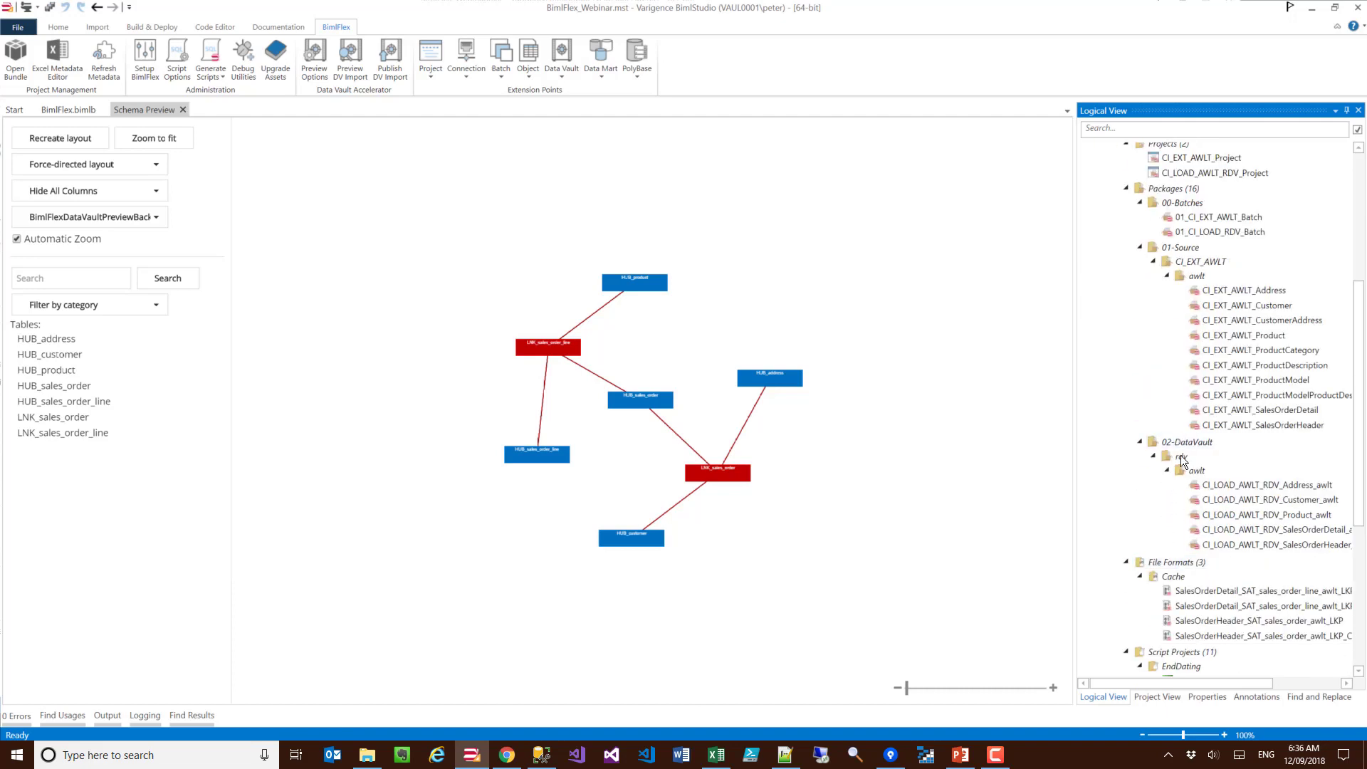
drag(1150, 681, 1166, 681)
click(1231, 514)
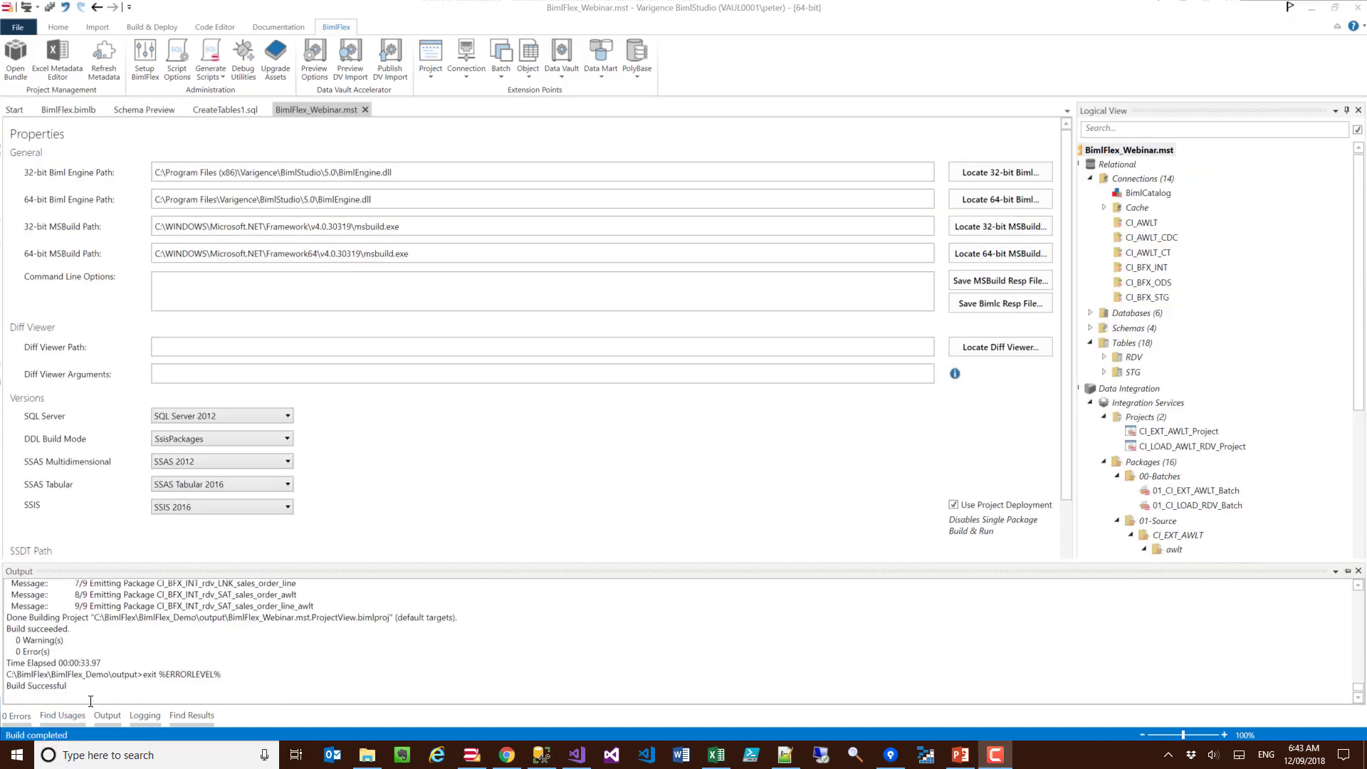
- Switch to Visual Studio and examine the hub, link and satellite load tasks in the SalesOrderDetail package's control flow
click(579, 759)
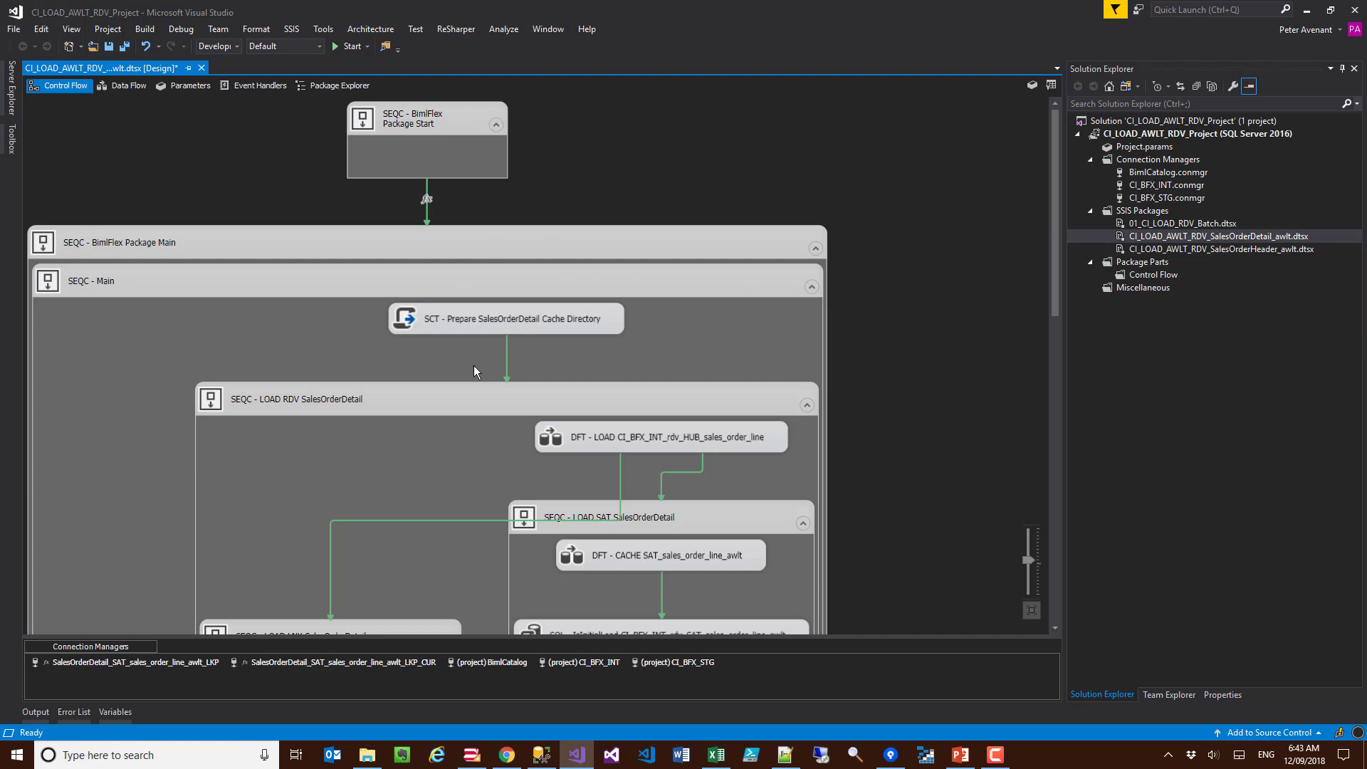
scroll(533, 254, down, 3)
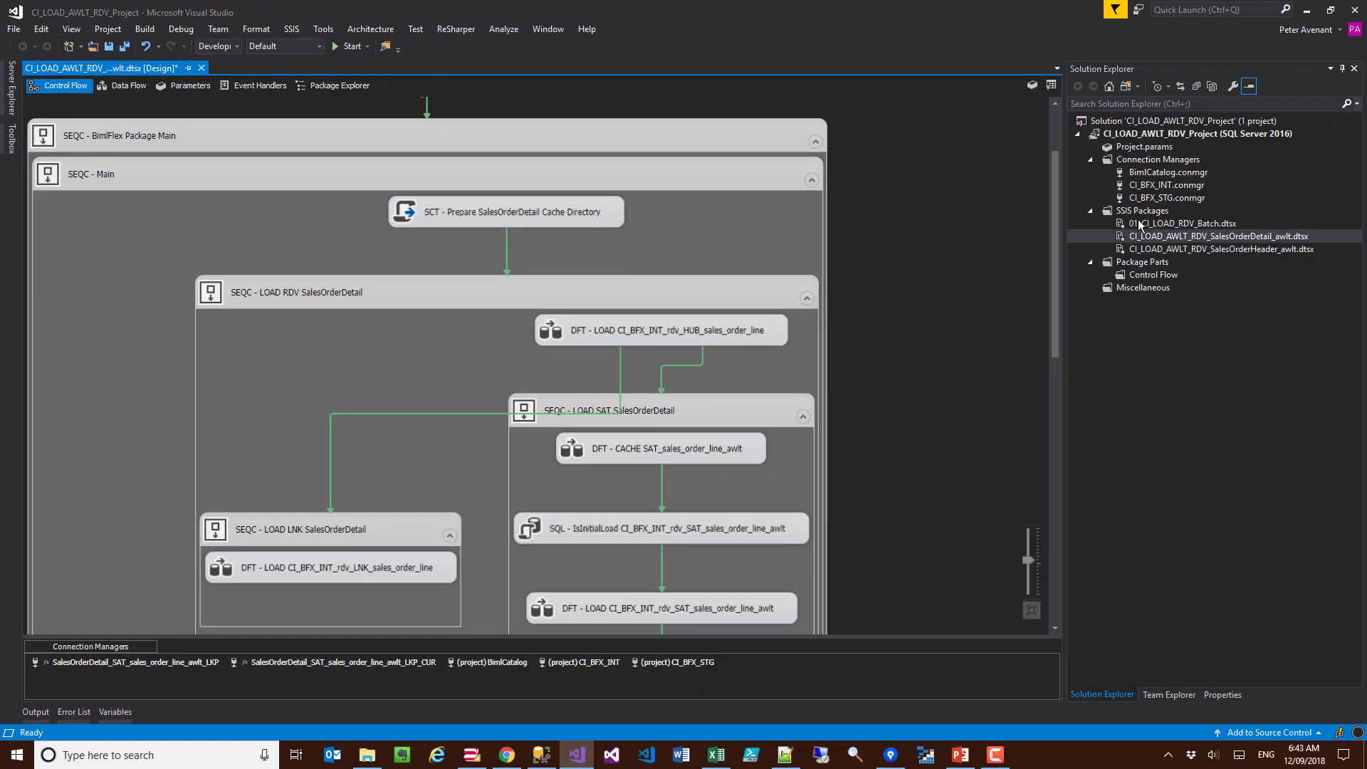
double_click(1140, 225)
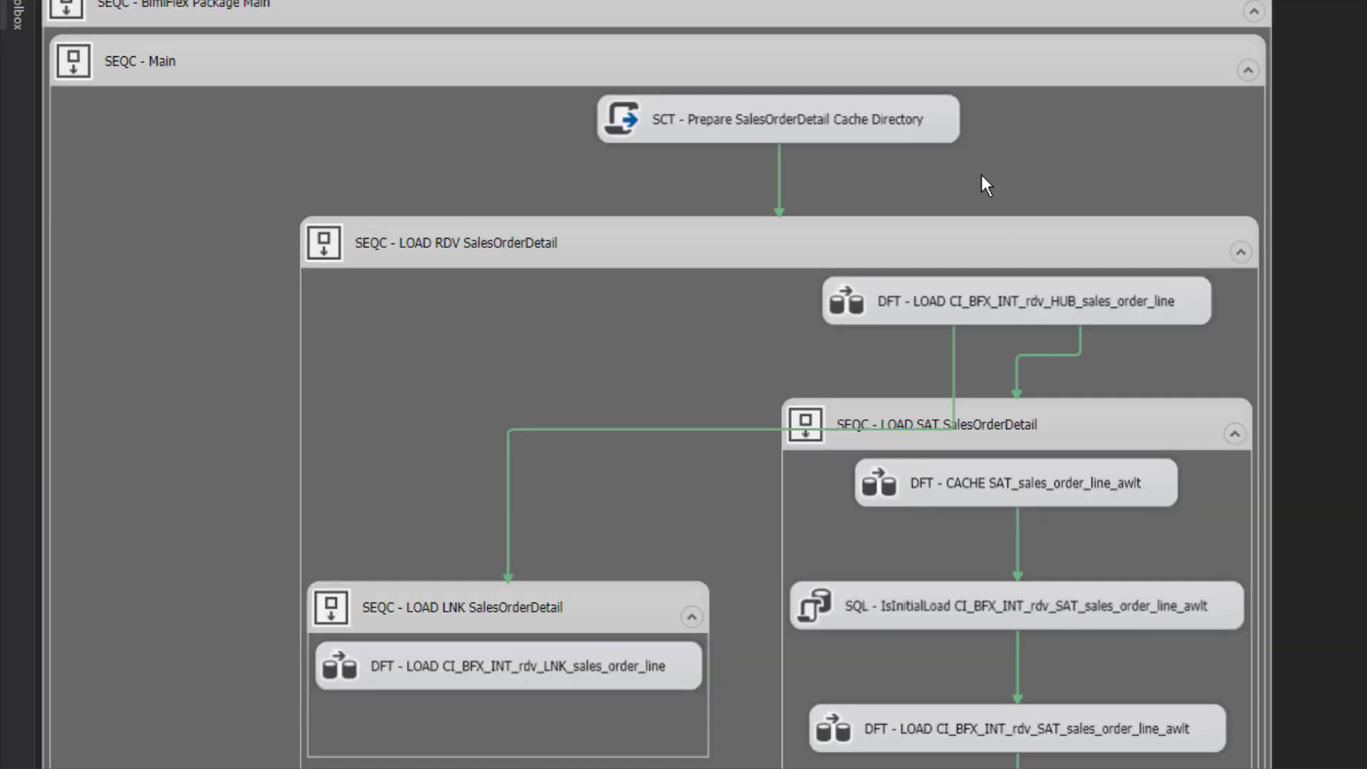
scroll(981, 178, down, 3)
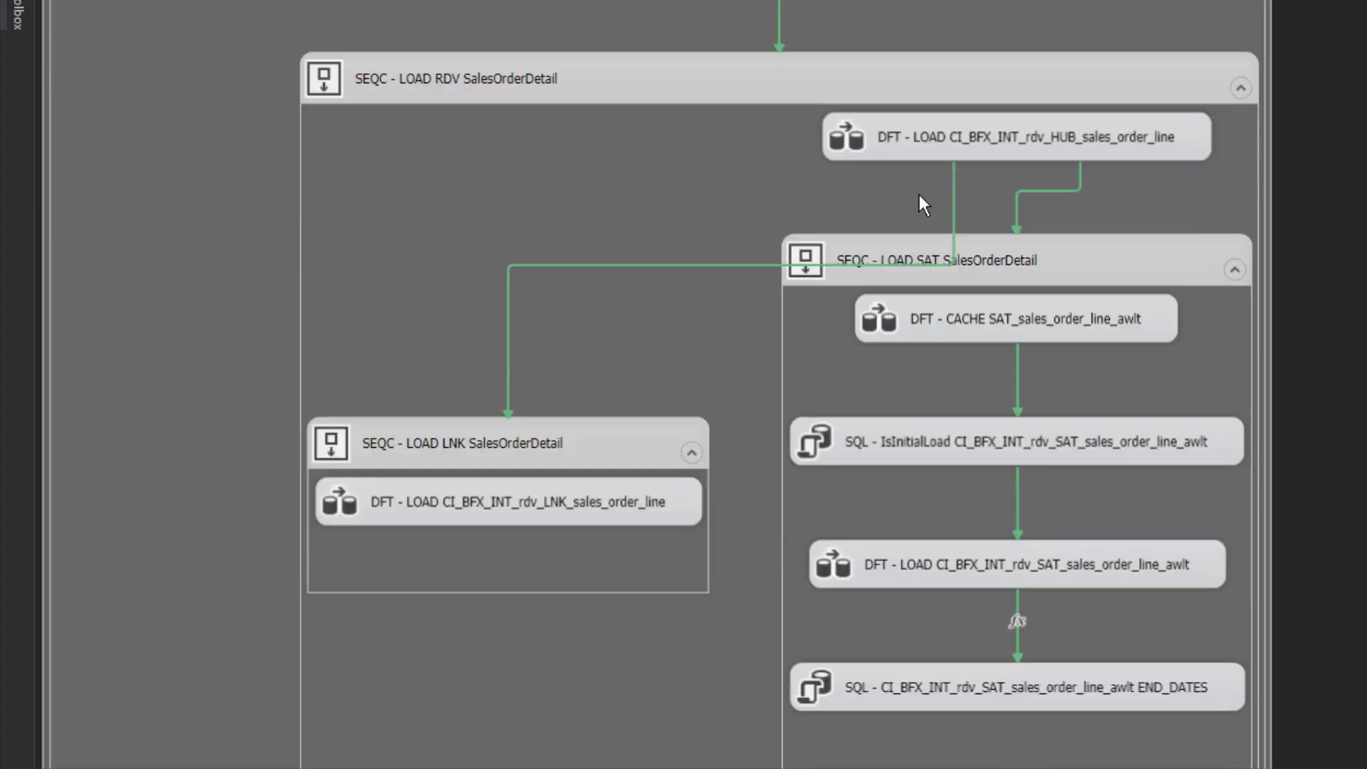
click(891, 135)
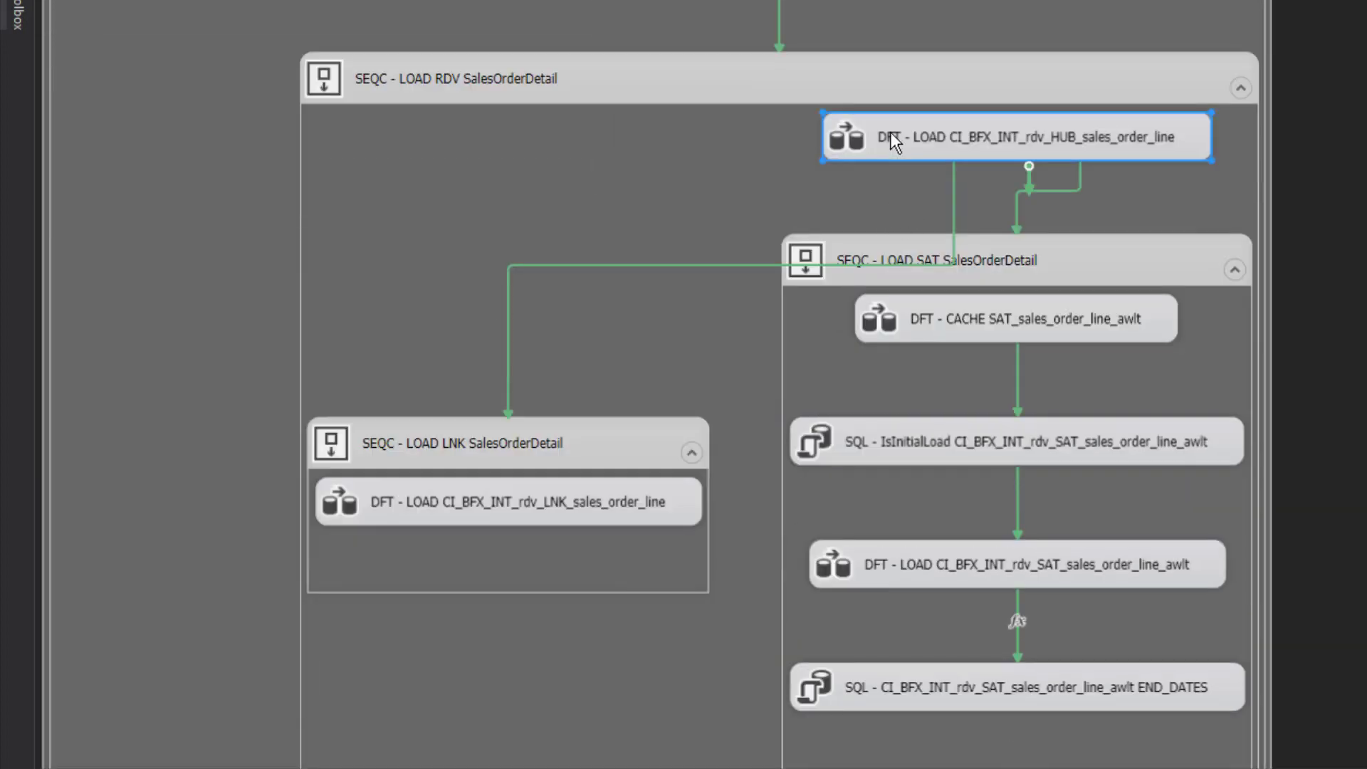
scroll(641, 349, down, 2)
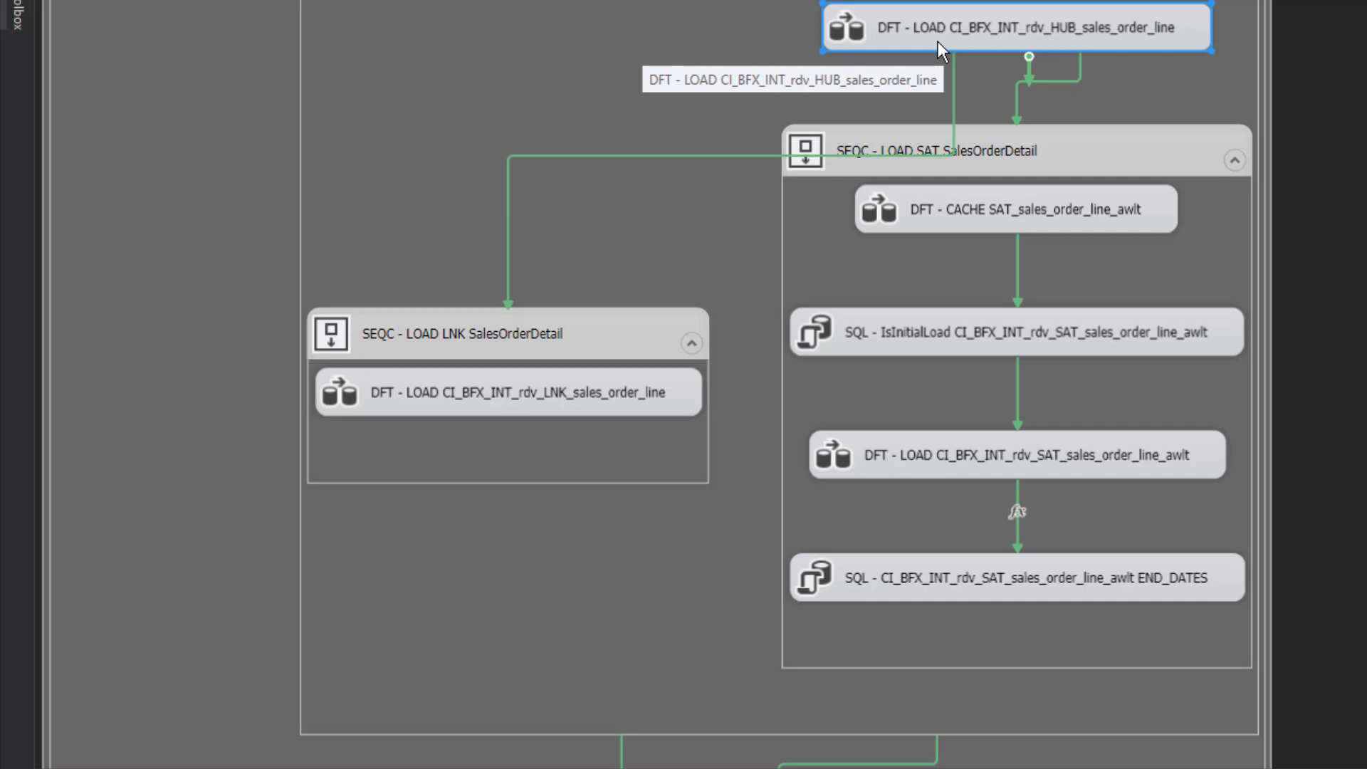
click(434, 388)
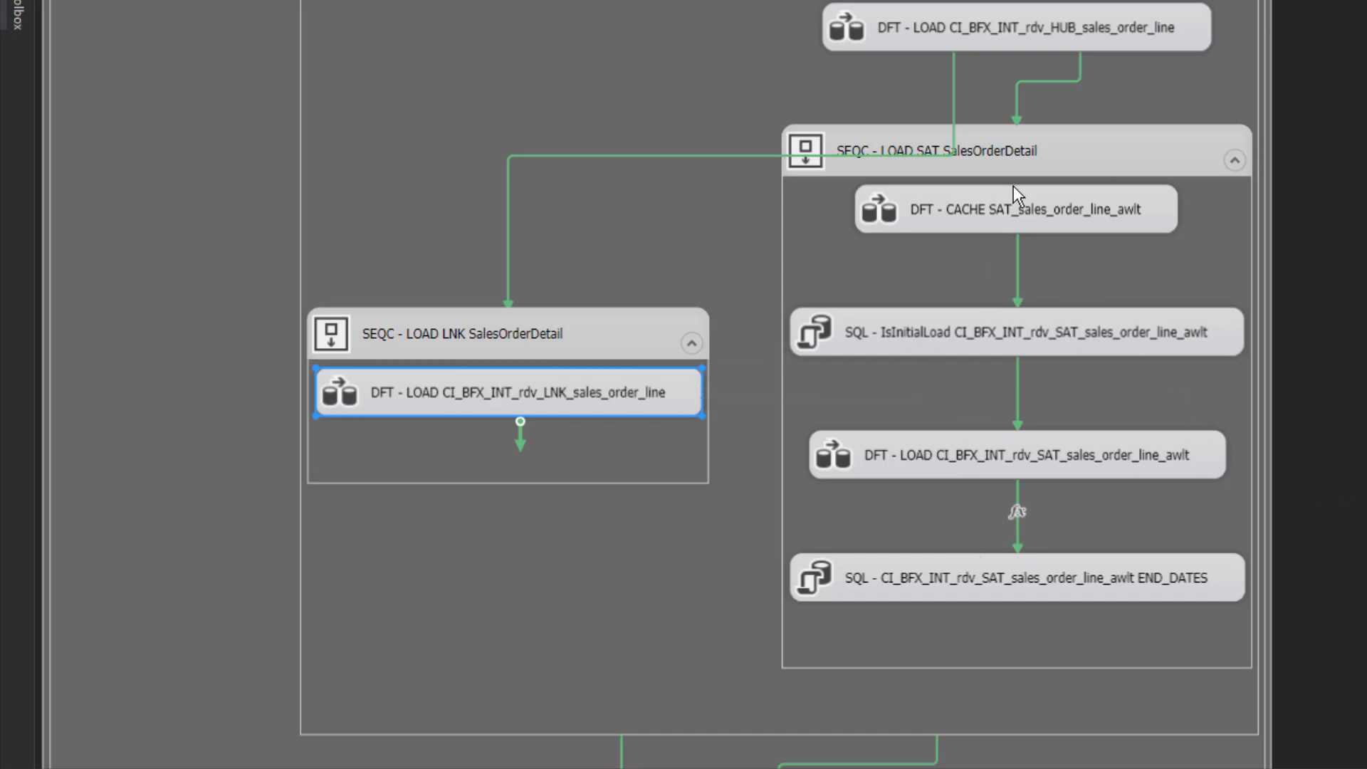
- Examine the LOAD HUB INFER SalesOrderDetail container and its relation to the link and satellite loads in the control flow
scroll(1014, 186, down, 2)
scroll(955, 296, down, 8)
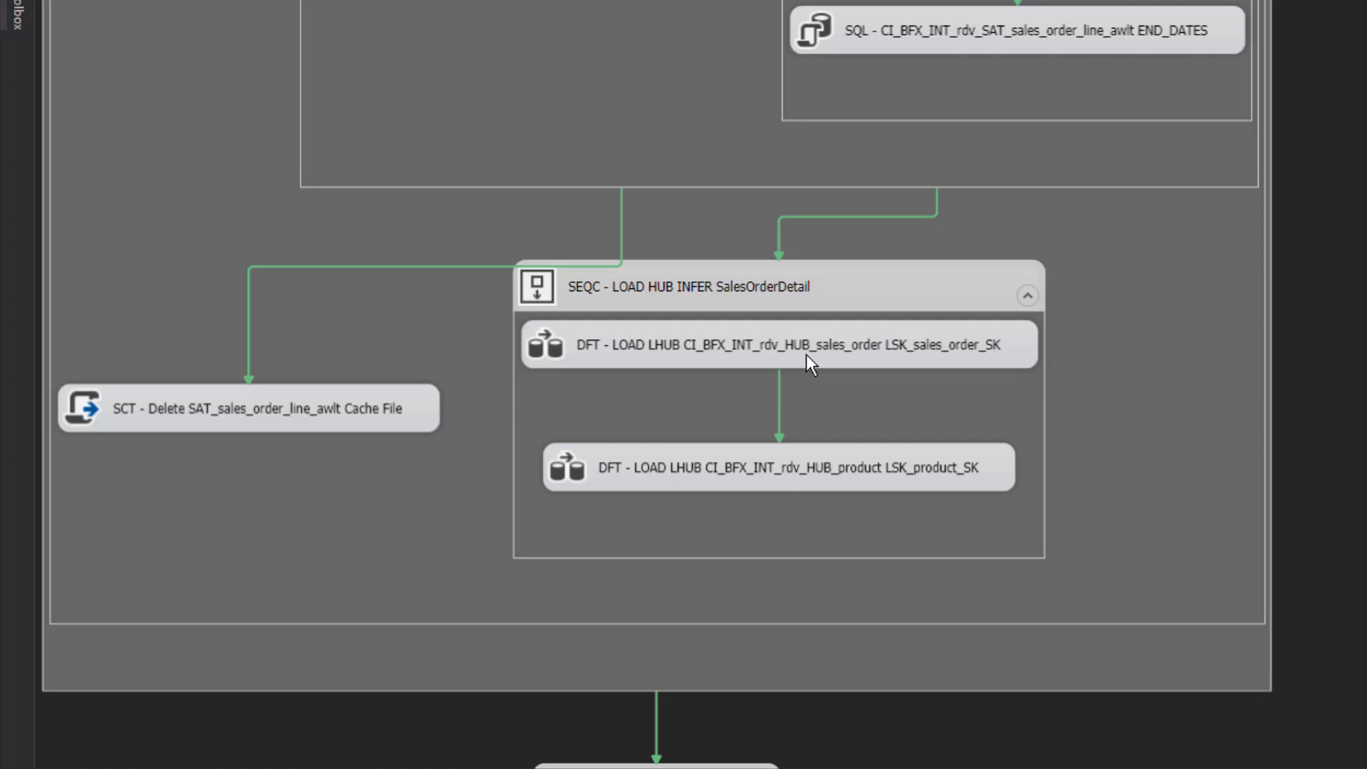
scroll(810, 353, up, 5)
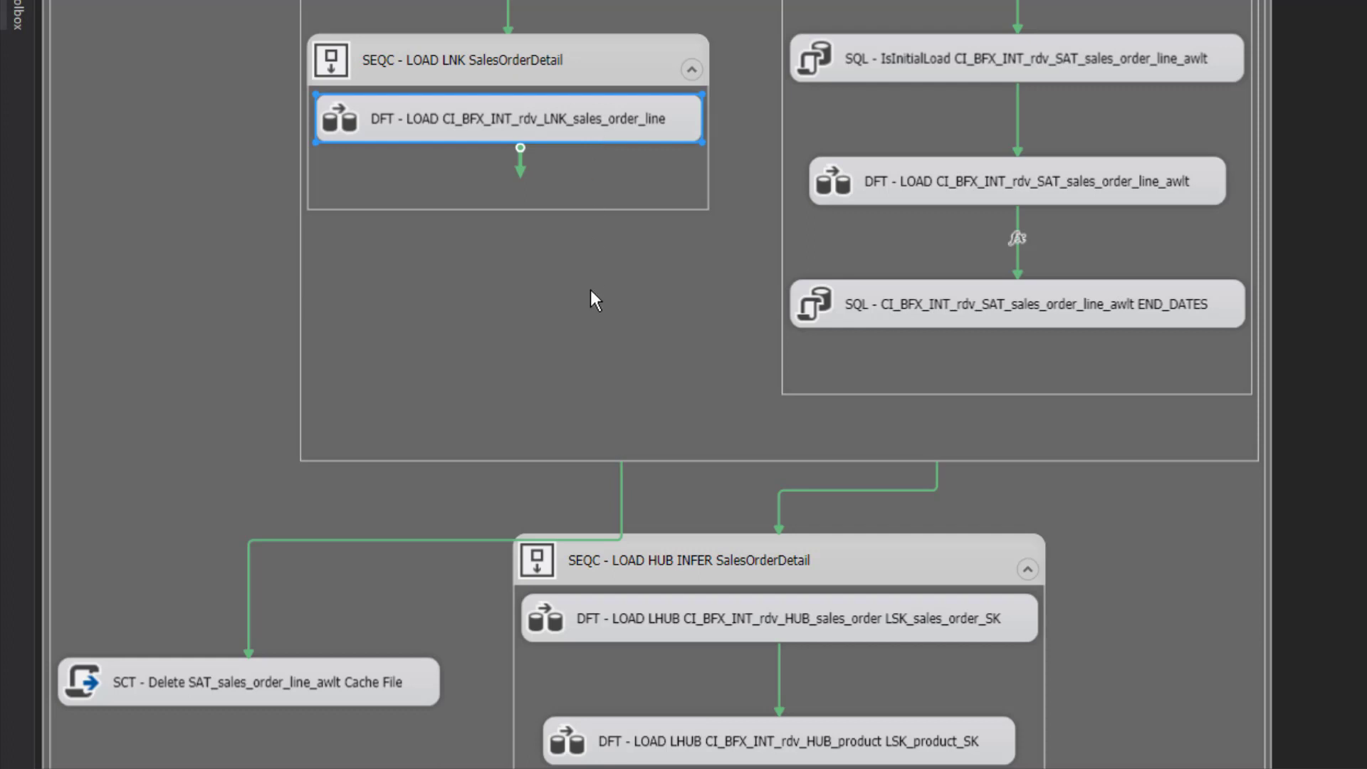
scroll(631, 735, down, 3)
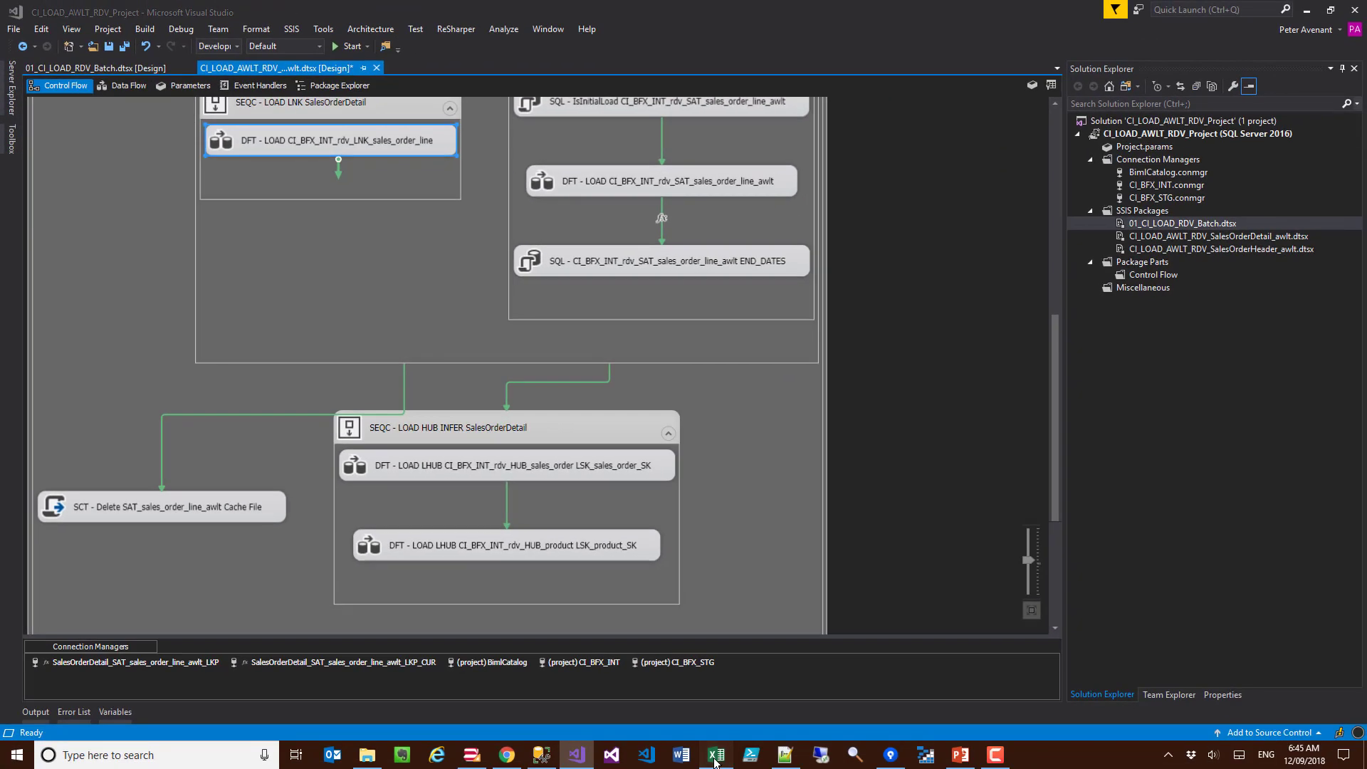
- Switch to the BimlFlex Excel workbook, filter the Settings sheet's SettingKey column by "infer", and select the DvInferLinkHub setting value
click(715, 756)
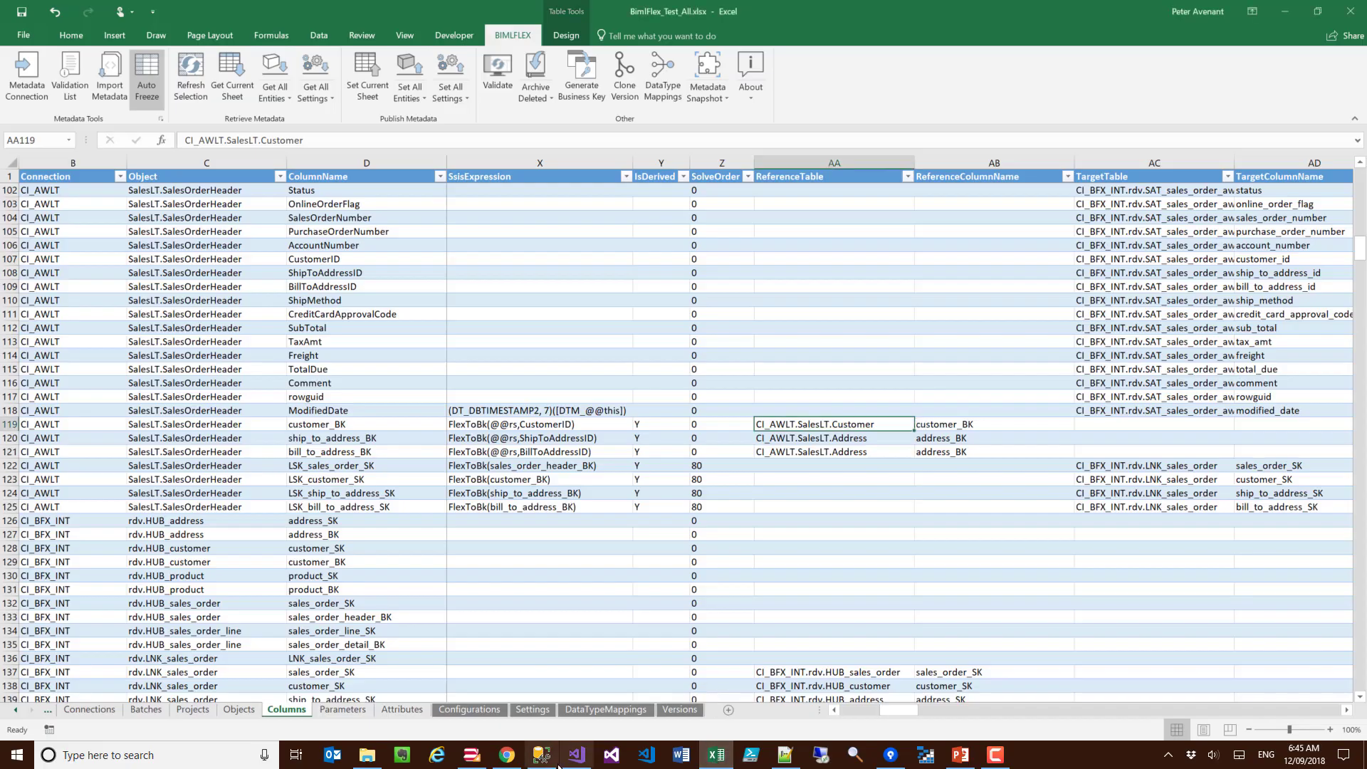
click(528, 709)
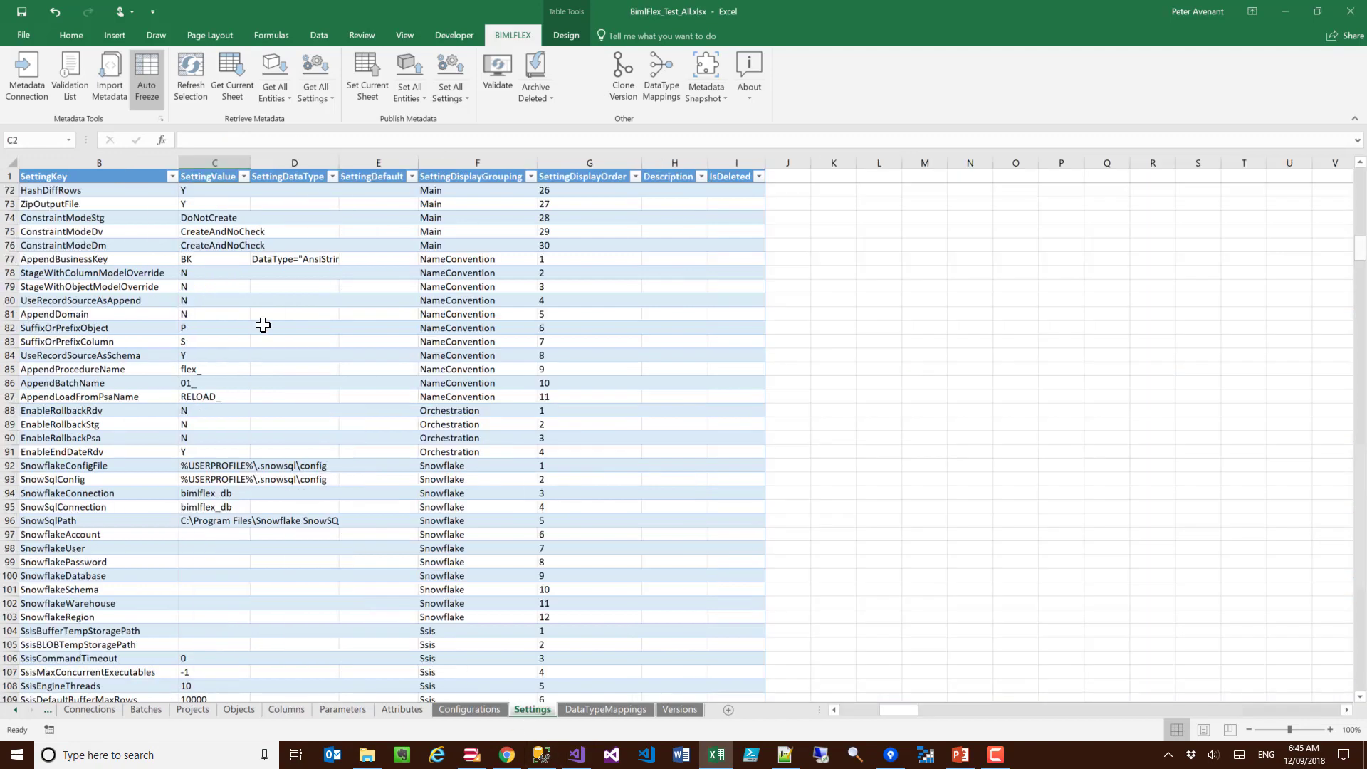
click(172, 178)
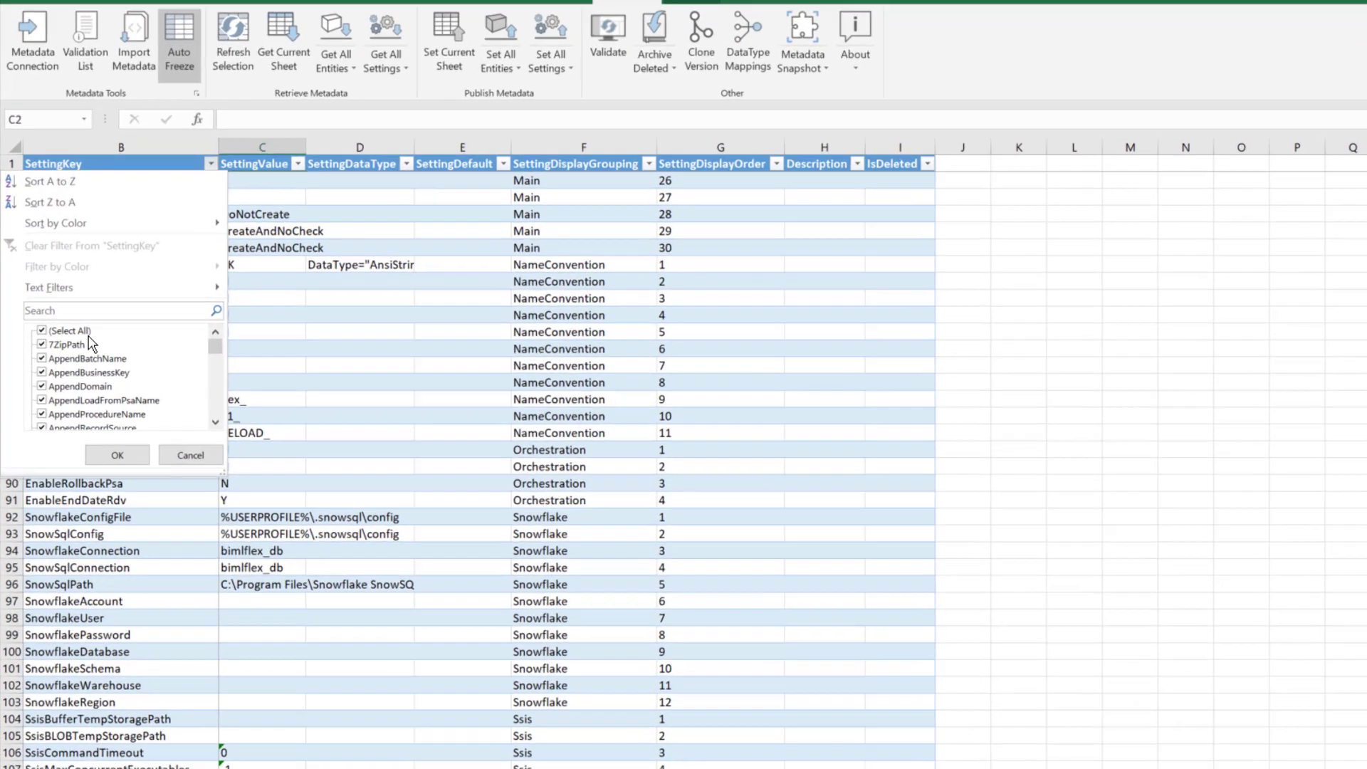
text(infer)
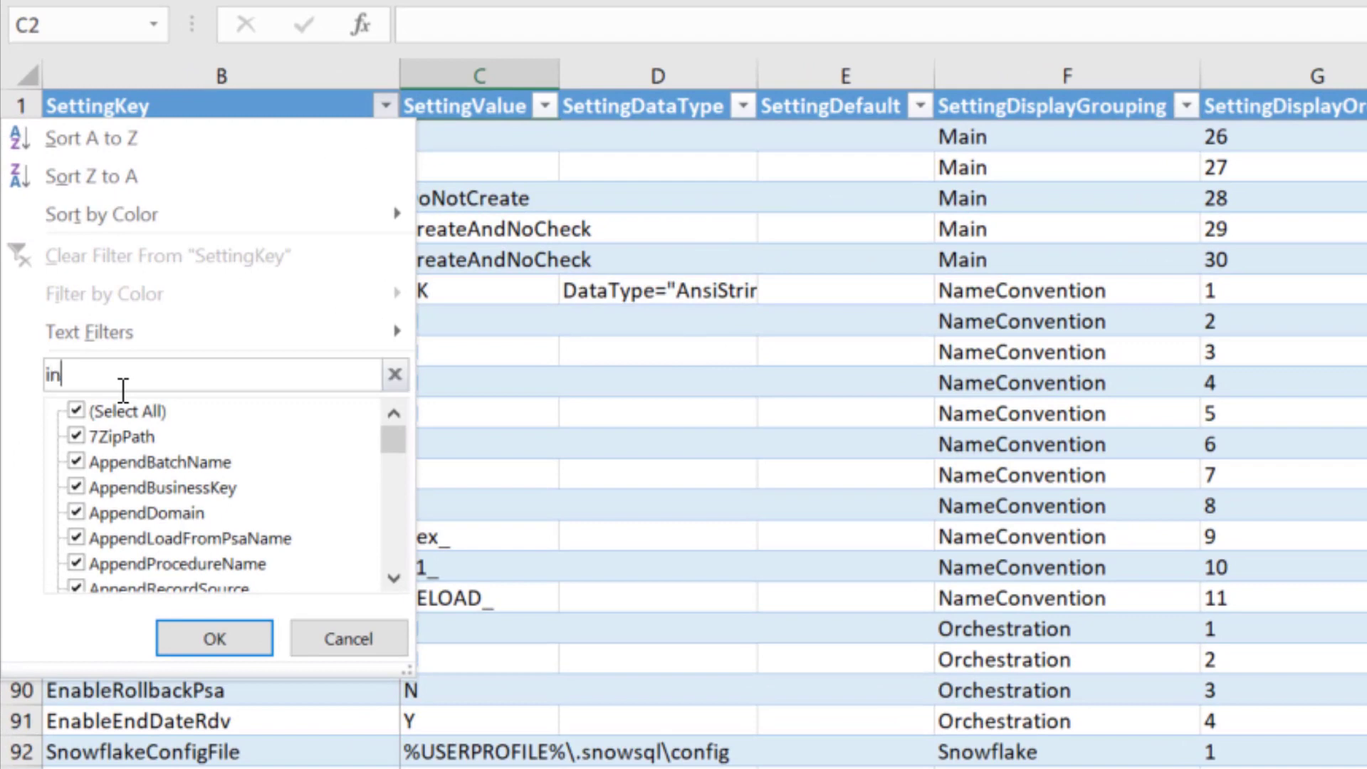
click(199, 625)
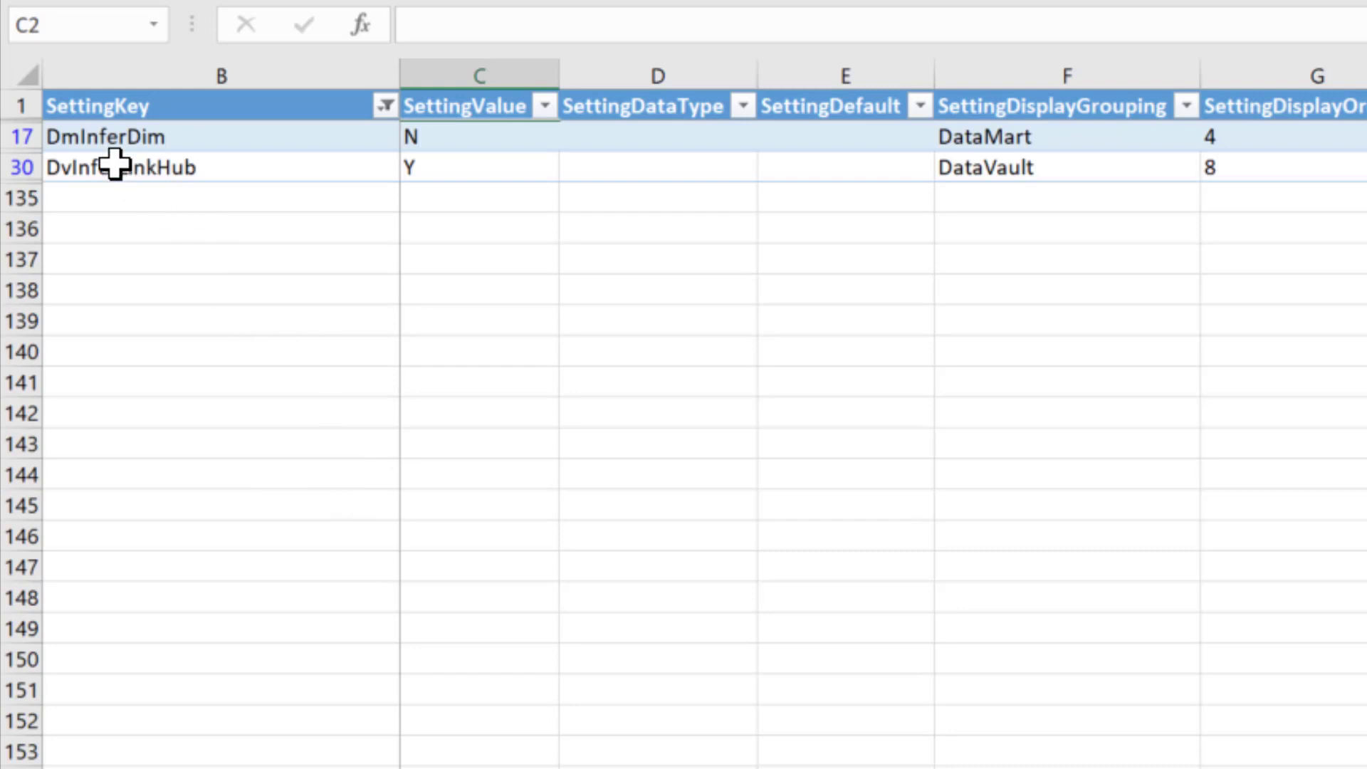
click(427, 167)
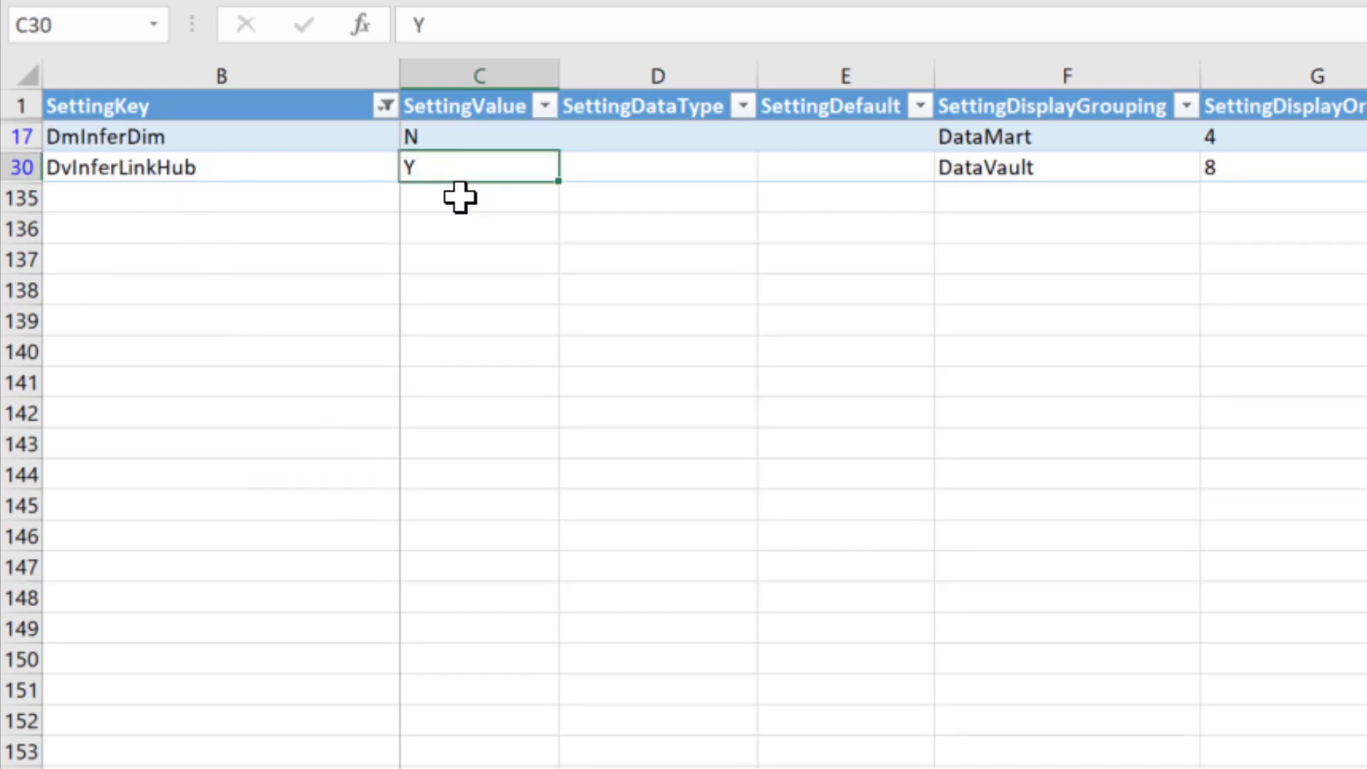